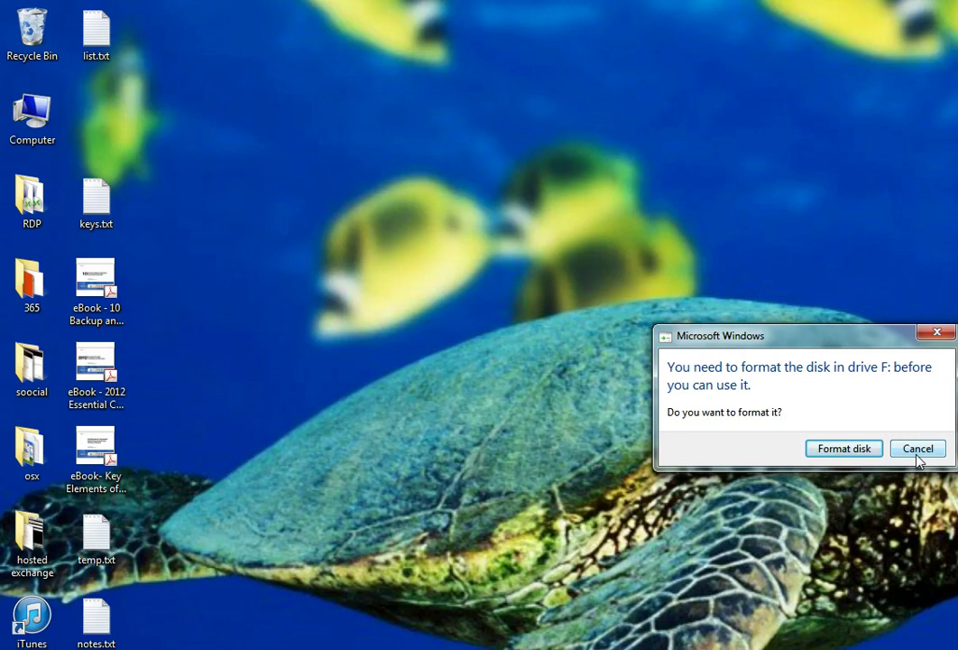
Step: Decline formatting drive F and open the testdisk-6.14-WIP folder inside Setups\Recovery_Testdisk_6.14 on the Backup (H:) drive
{"action": "left_click", "coordinate": [919, 448]}
{"action": "left_click", "coordinate": [918, 451]}
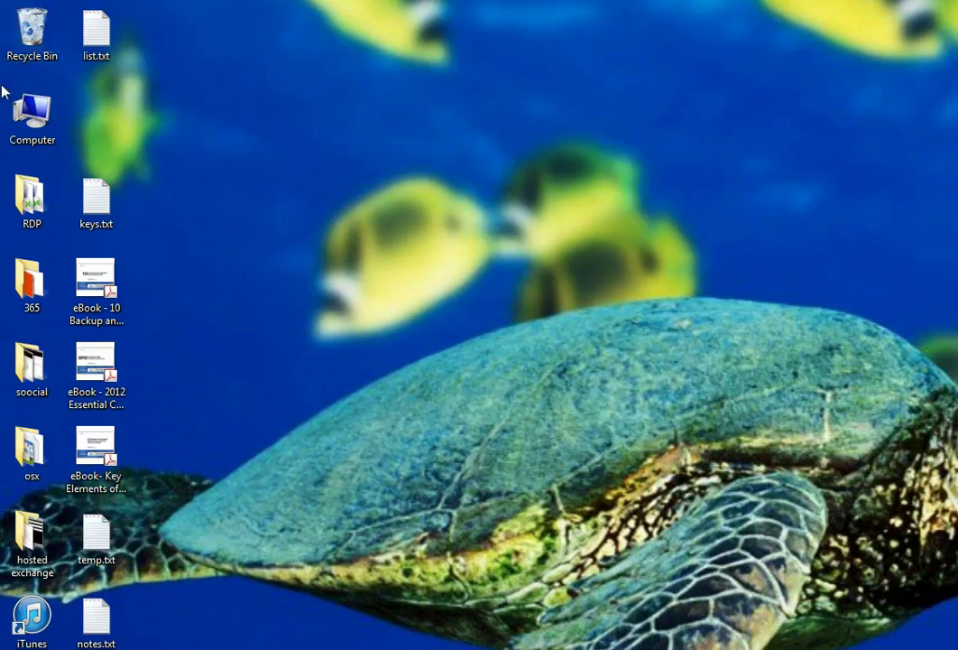
{"action": "double_click", "coordinate": [32, 107]}
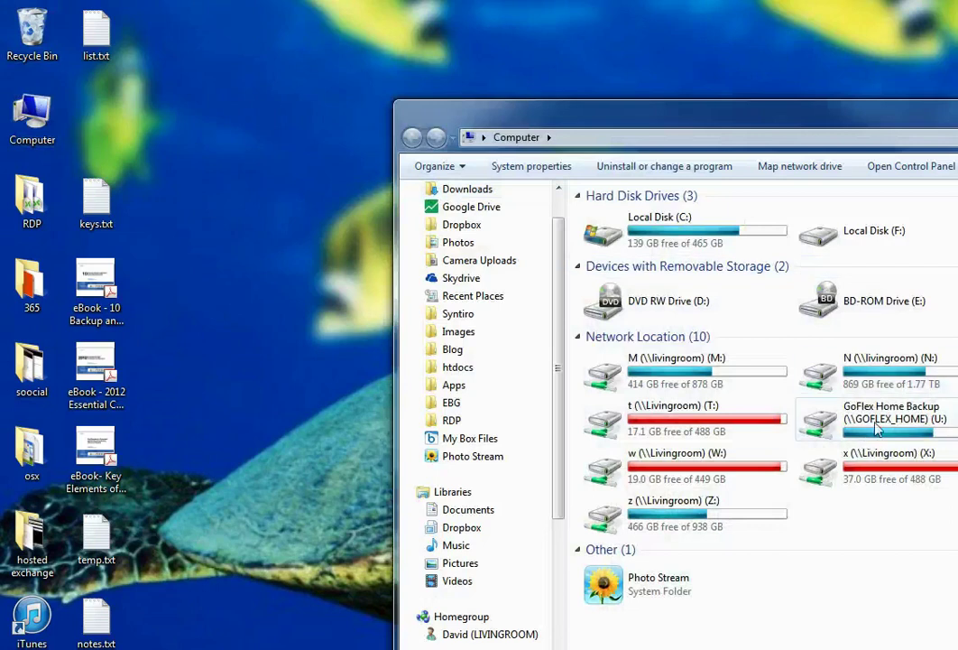
{"action": "double_click", "coordinate": [680, 213]}
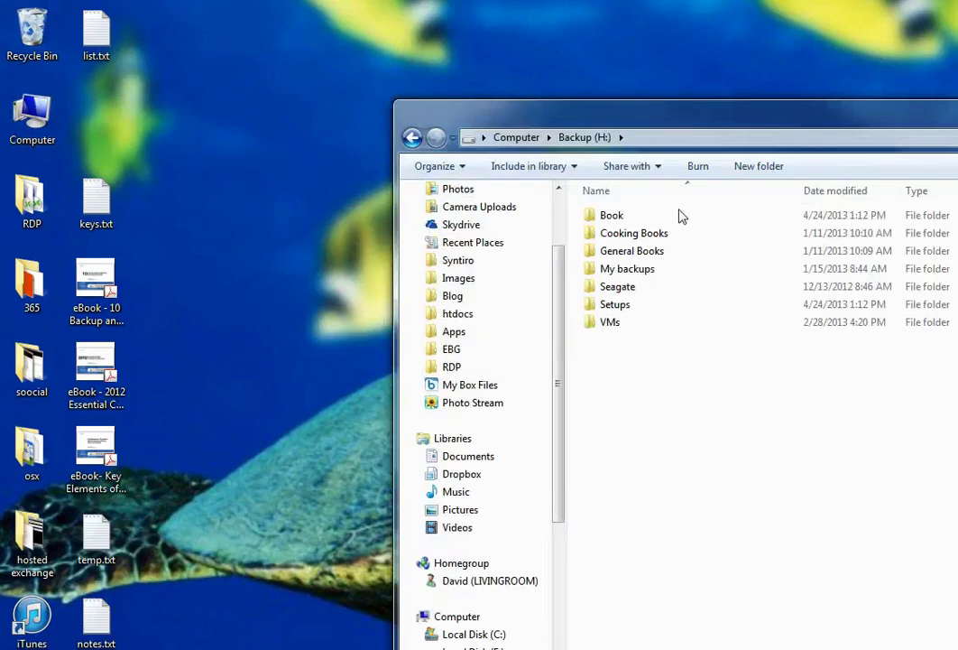
{"action": "double_click", "coordinate": [635, 308]}
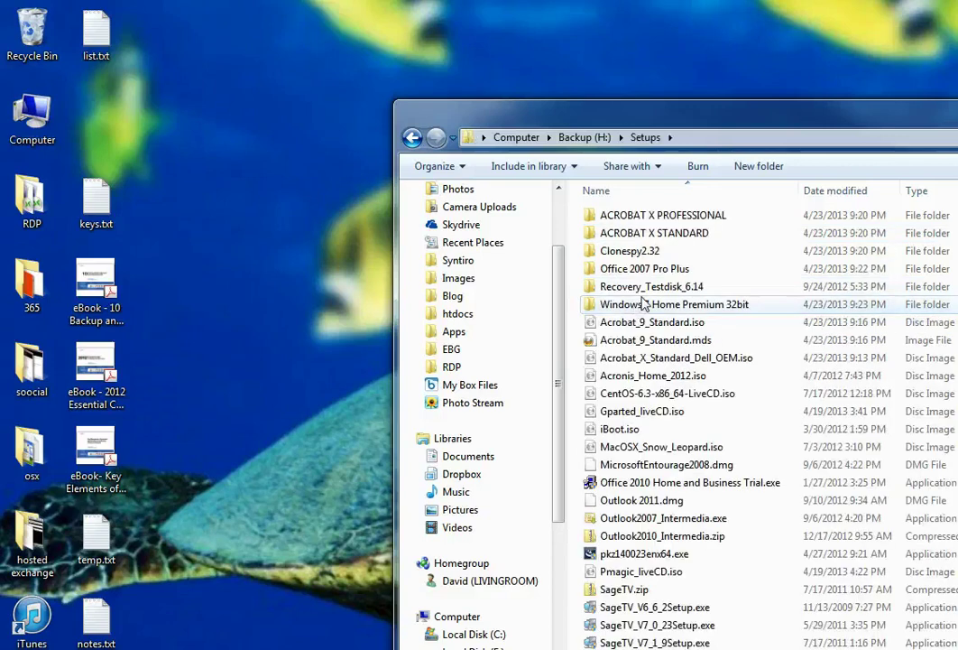
{"action": "double_click", "coordinate": [644, 289]}
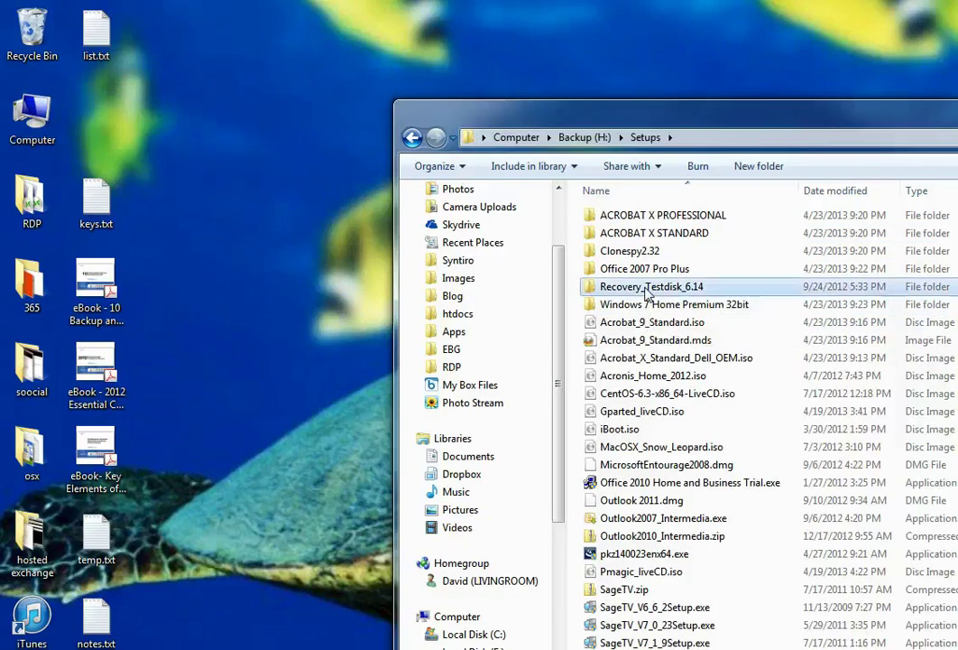
{"action": "left_click", "coordinate": [626, 220]}
{"action": "double_click", "coordinate": [625, 220]}
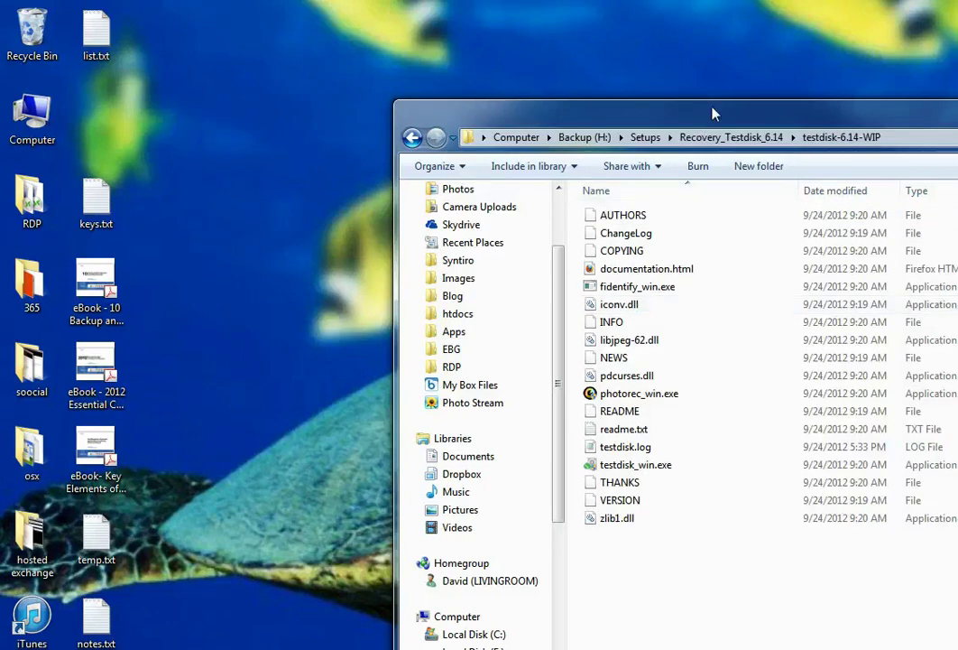
Step: Launch testdisk_win.exe from the testdisk-6.14-WIP folder and clear the folder window out of the way
{"action": "left_click_drag", "start_coordinate": [712, 112], "coordinate": [392, 77]}
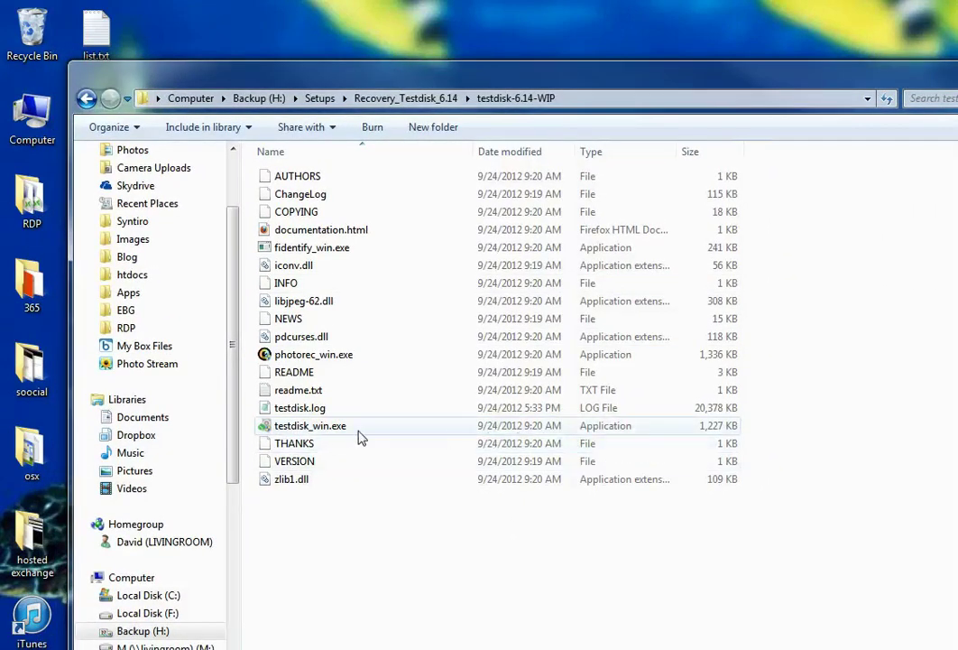
{"action": "mouse_move", "coordinate": [350, 436]}
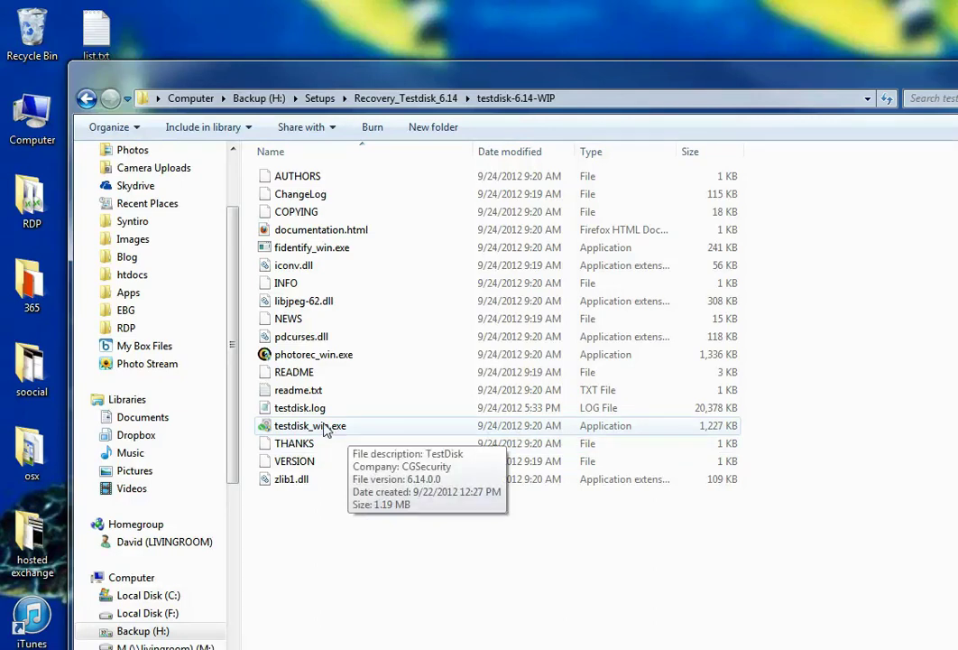
{"action": "left_click", "coordinate": [326, 427]}
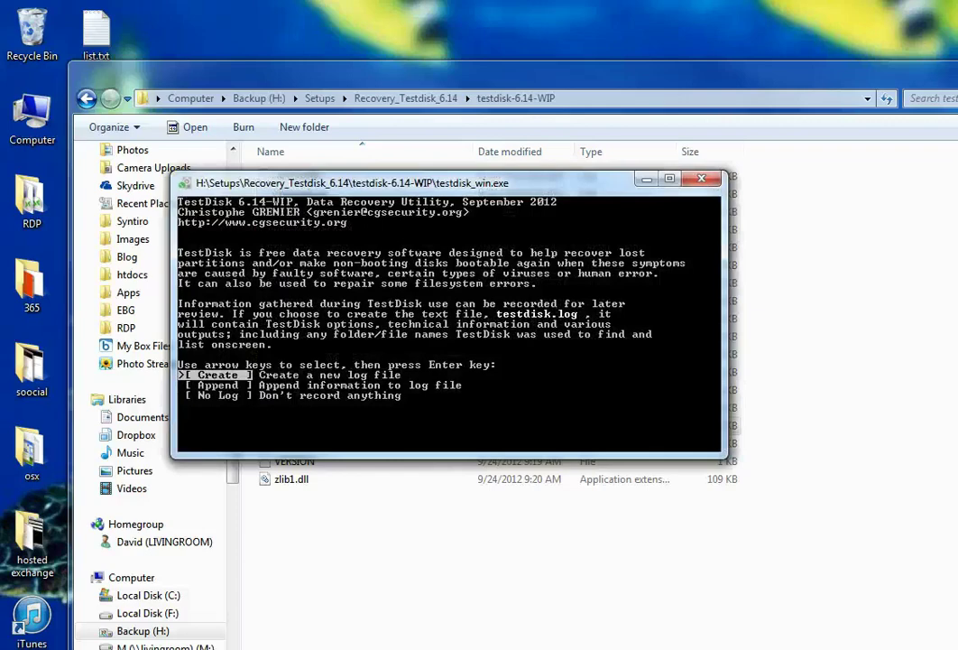
{"action": "key", "text": "super+Down"}
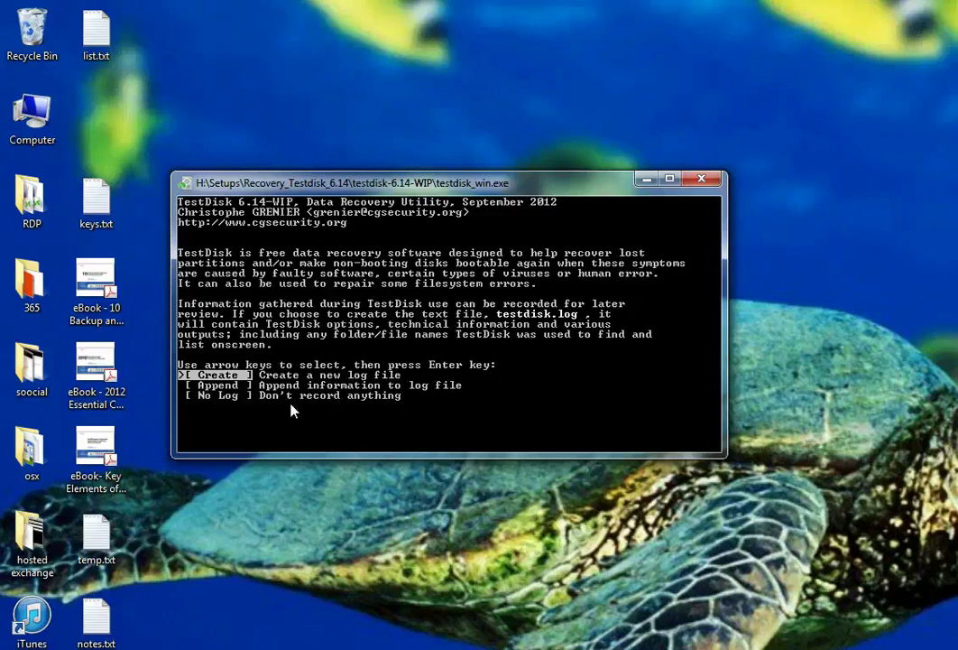
Step: Choose the No Log option so TestDisk does not record anything
{"action": "key", "text": "Down"}
{"action": "key", "text": "Down"}
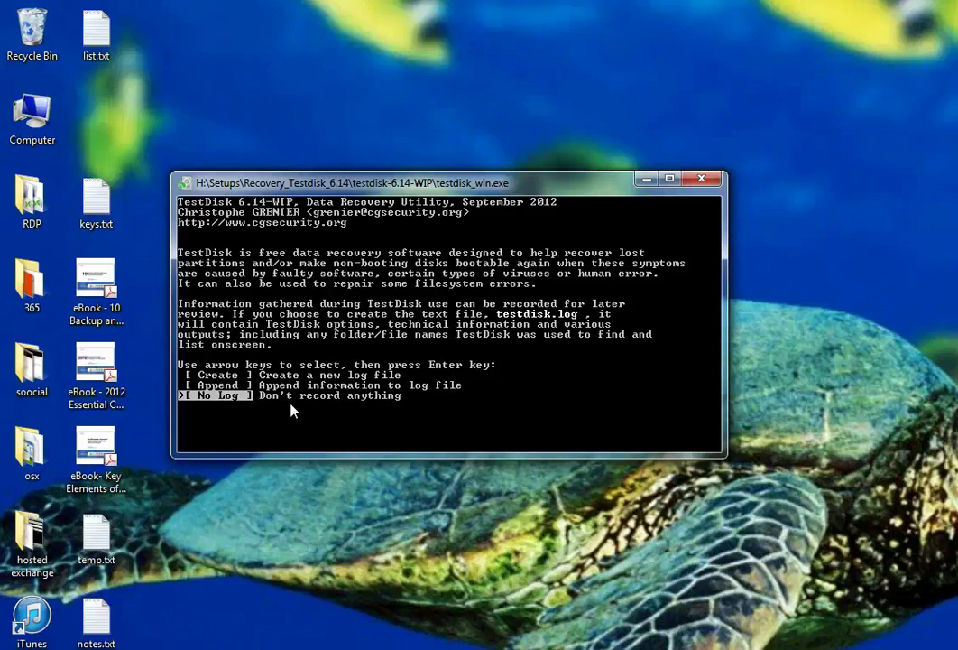
{"action": "key", "text": "Return"}
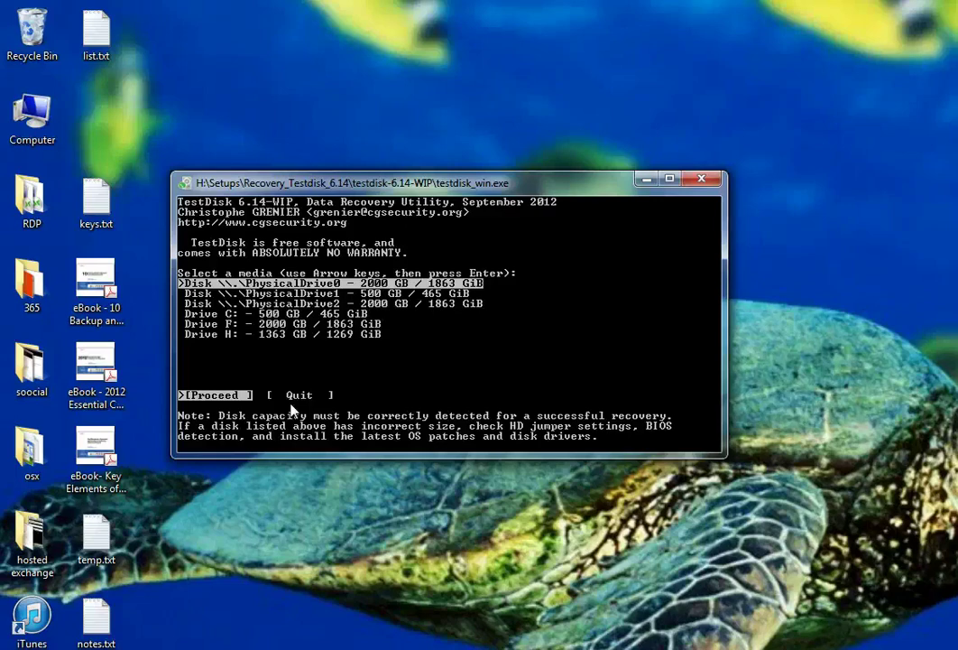
Step: Select the 2000 GB disk PhysicalDrive2 as the media and set its partition table type to Intel
{"action": "key", "text": "Down"}
{"action": "key", "text": "Down"}
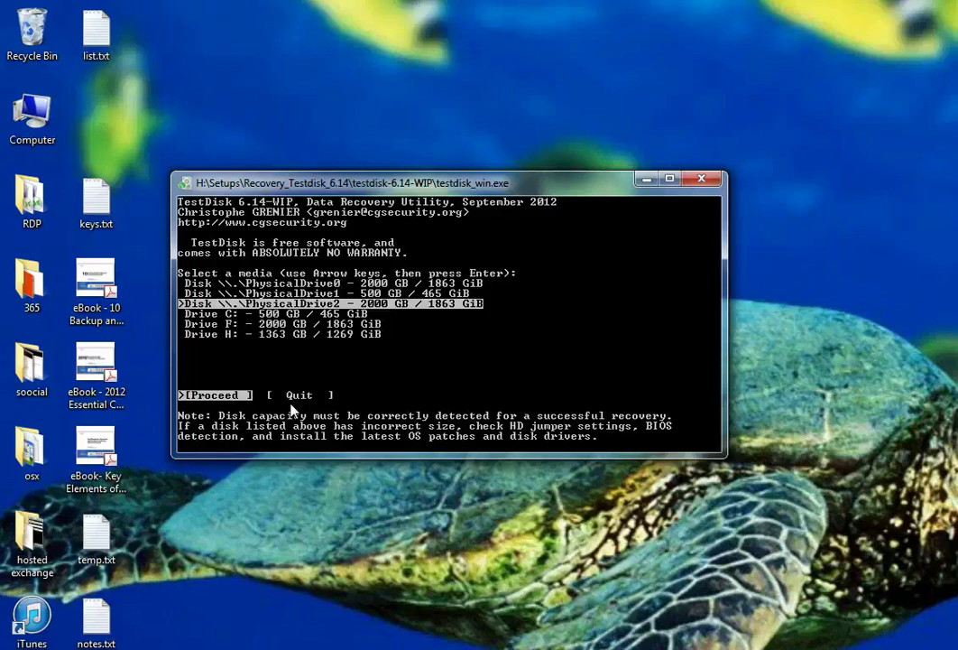
{"action": "key", "text": "Return"}
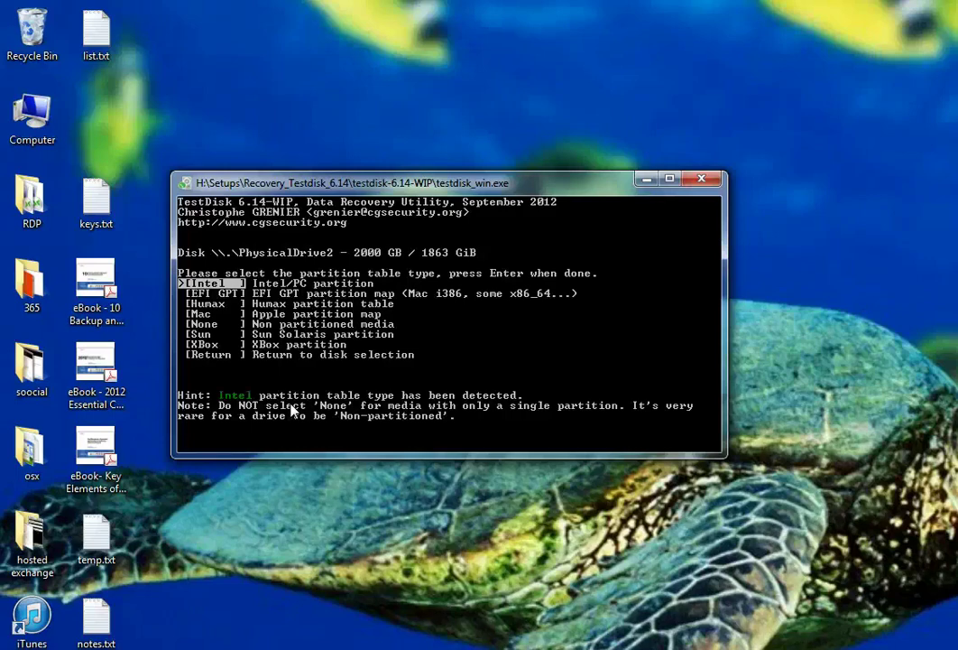
{"action": "key", "text": "Return"}
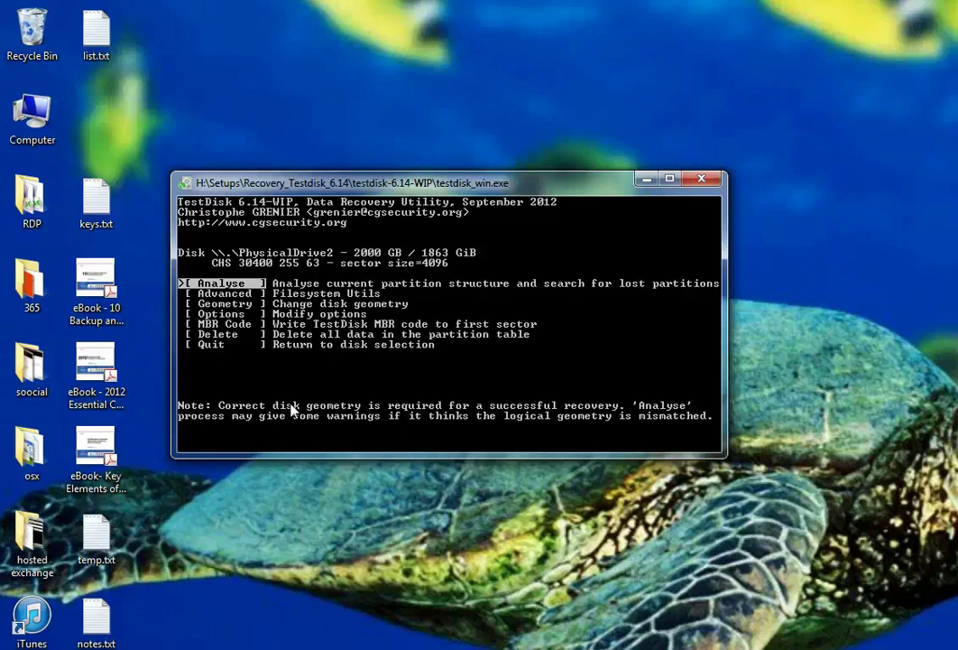
Step: Analyse the disk's current partition structure and run a Quick Search for lost partitions
{"action": "key", "text": "Return"}
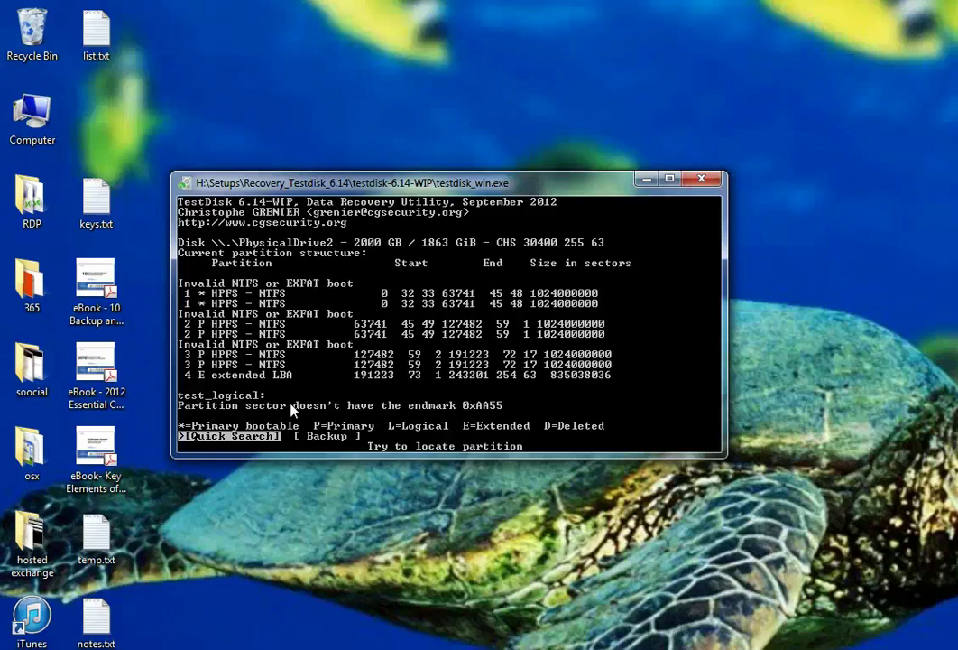
{"action": "key", "text": "Return"}
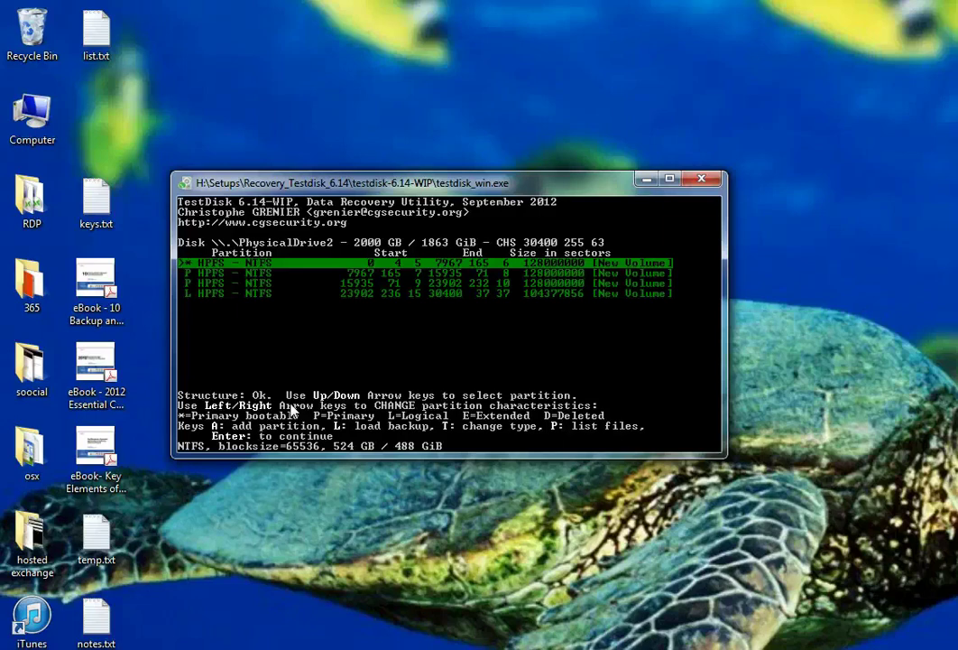
Step: List the files of the first NTFS partition and look through the entries in its root directory
{"action": "key", "text": "p"}
{"action": "key", "text": "Down"}
{"action": "key", "text": "Down"}
{"action": "key", "text": "Down"}
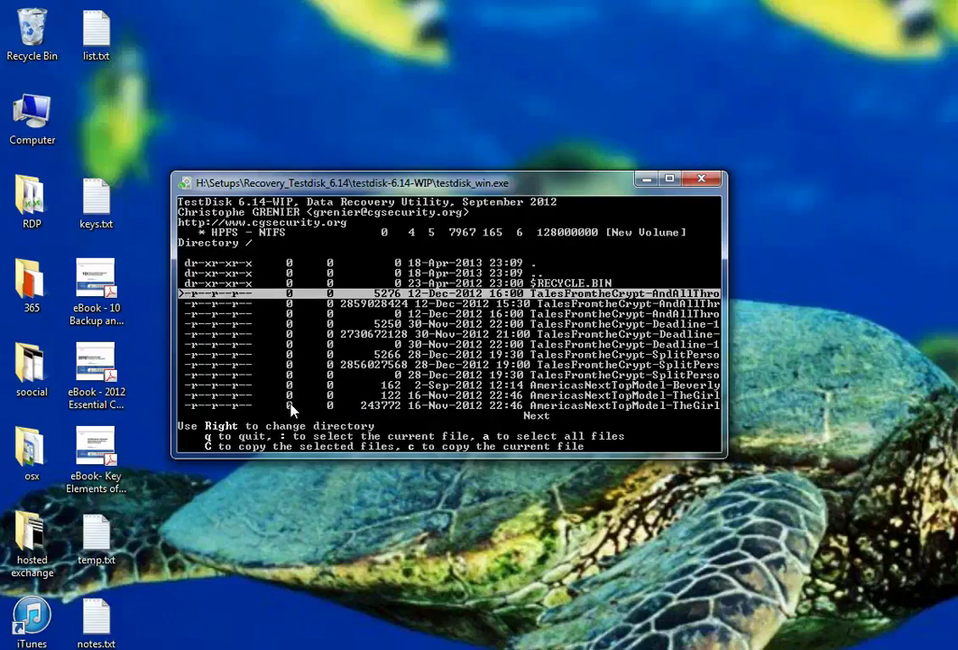
{"action": "key", "text": "Down"}
{"action": "key", "text": "Down"}
{"action": "key", "text": "Down"}
{"action": "key", "text": "Down"}
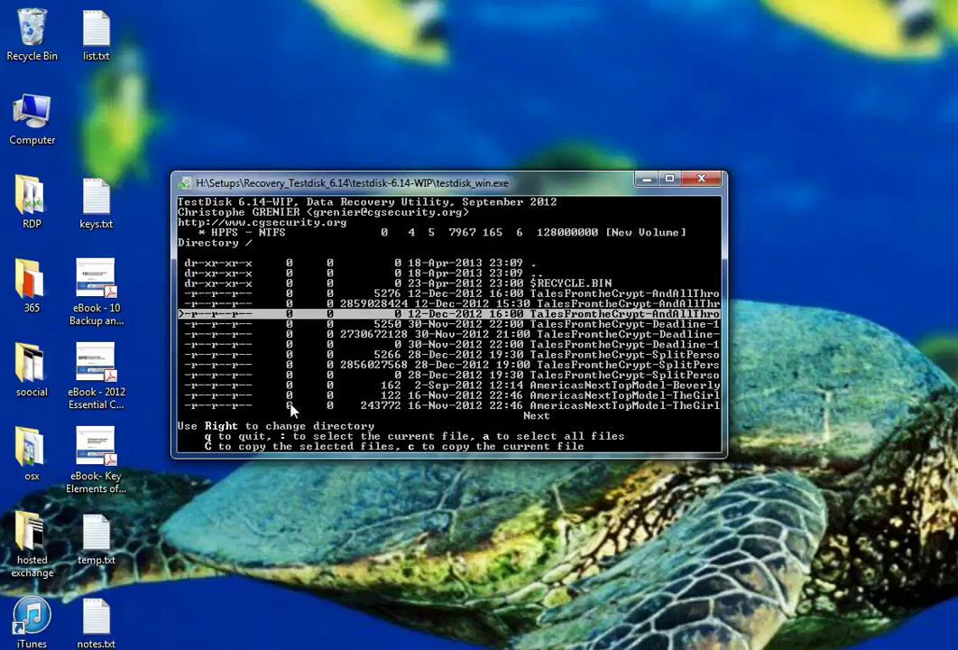
{"action": "key", "text": "Up"}
{"action": "key", "text": "Up"}
{"action": "key", "text": "Up"}
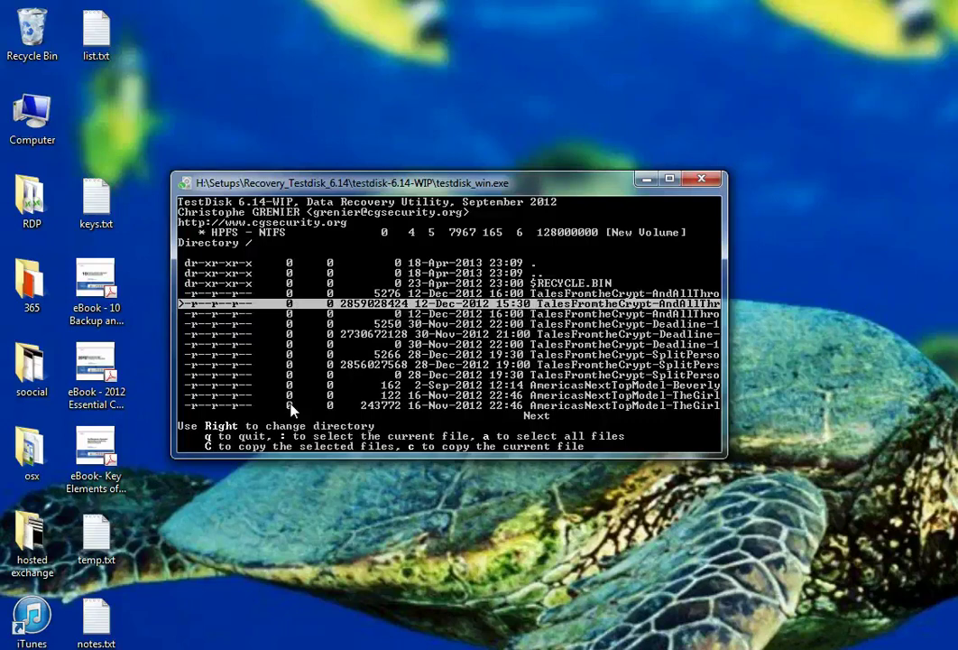
Step: Mark the TalesFromtheCrypt-SplitPers file dated 28-Dec-2012 19:00, and extend the selection to all files in the directory
{"action": "key", "text": "Down"}
{"action": "key", "text": "Down"}
{"action": "key", "text": "Down"}
{"action": "key", "text": "Down"}
{"action": "key", "text": "Down"}
{"action": "key", "text": "Down"}
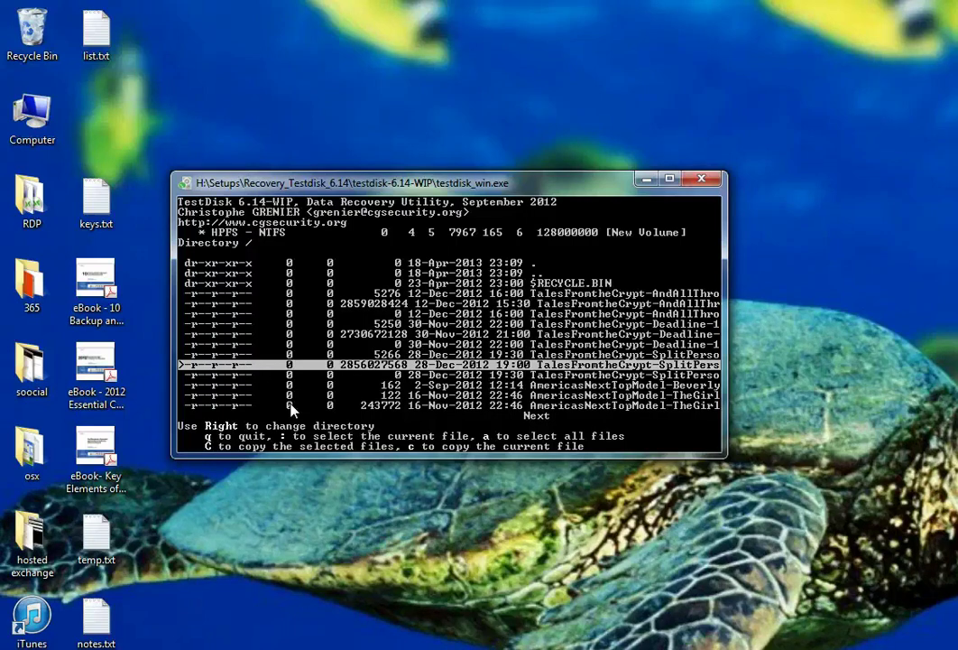
{"action": "key", "text": "colon"}
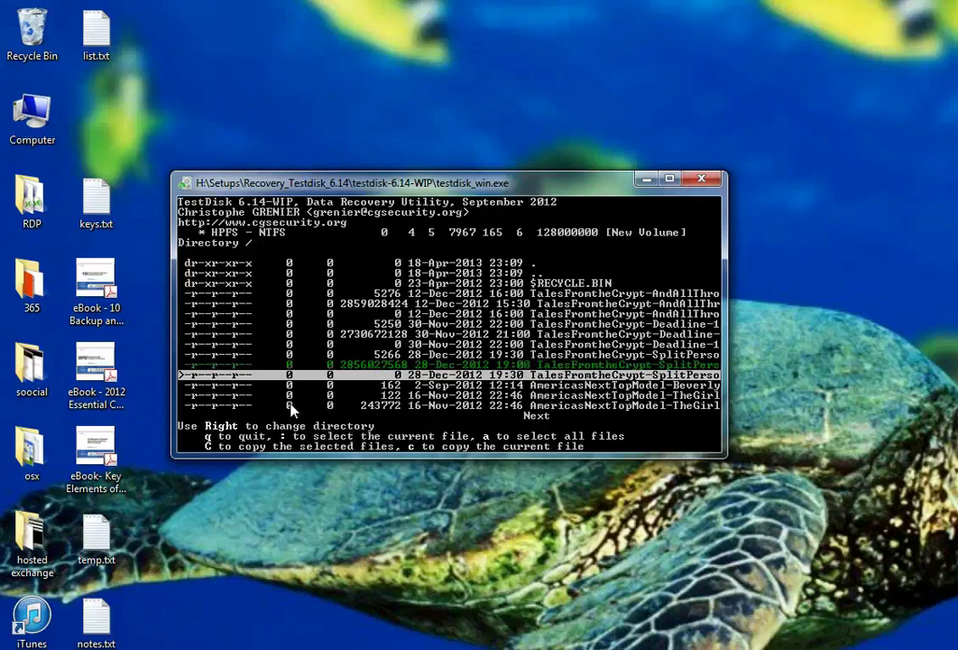
{"action": "key", "text": "a"}
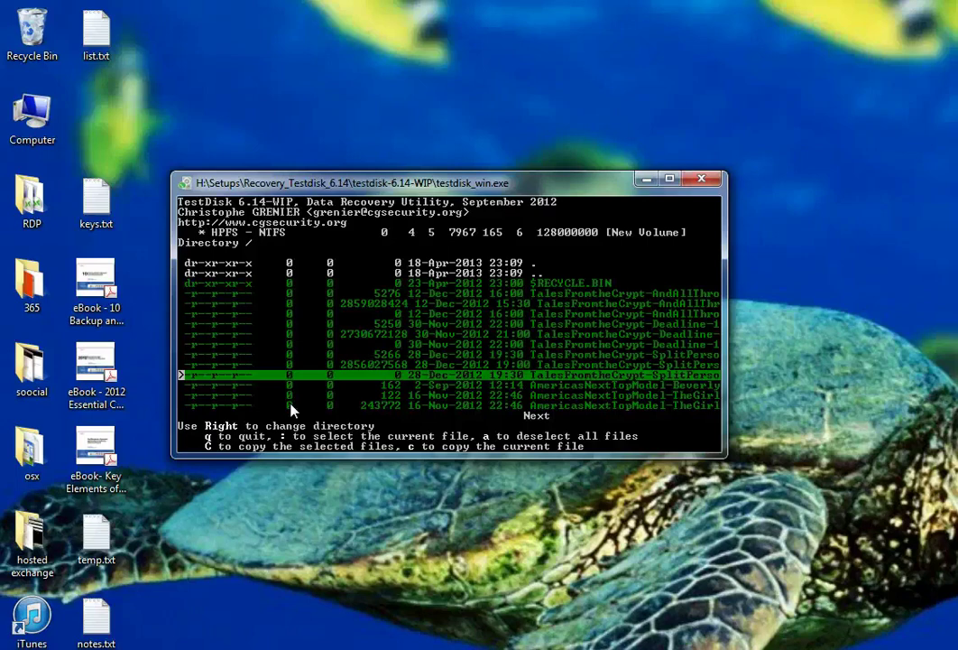
{"action": "key", "text": "c"}
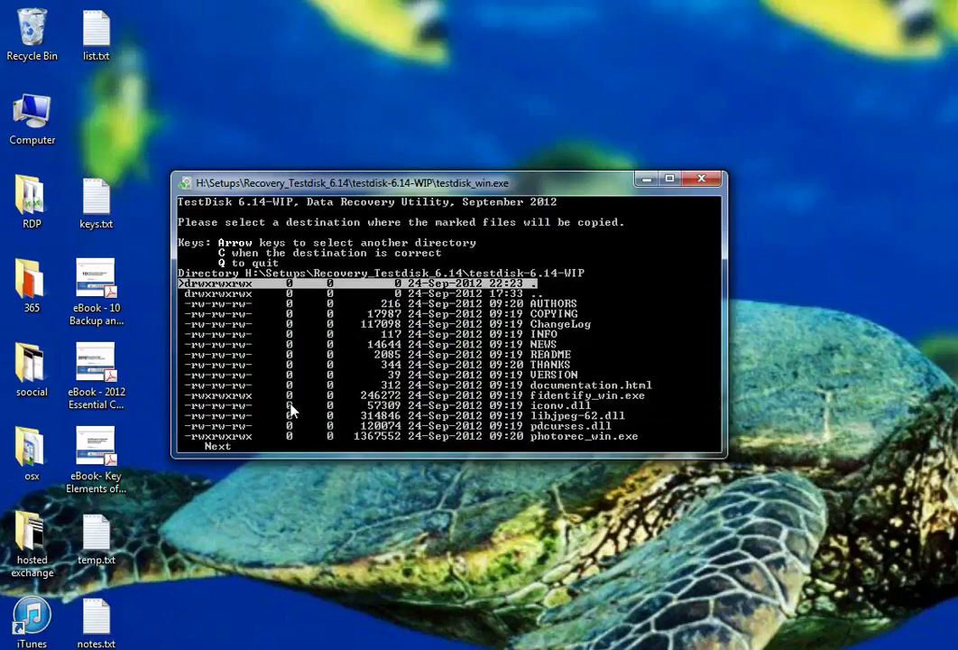
{"action": "key", "text": "Down"}
{"action": "key", "text": "Right"}
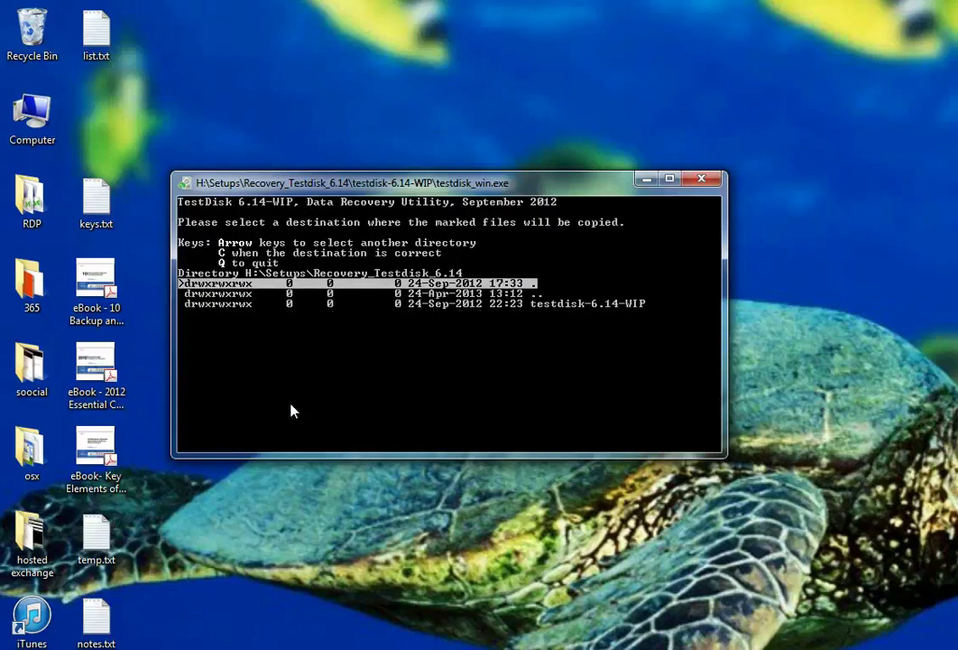
{"action": "key", "text": "Down"}
{"action": "key", "text": "Right"}
{"action": "key", "text": "Down"}
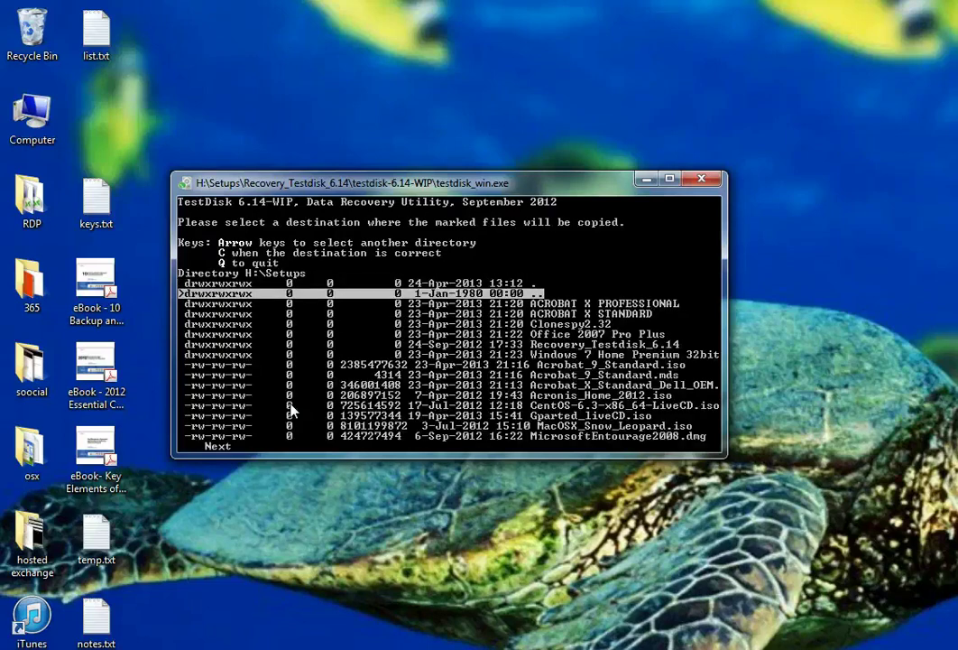
{"action": "key", "text": "Right"}
{"action": "key", "text": "Down"}
{"action": "key", "text": "Right"}
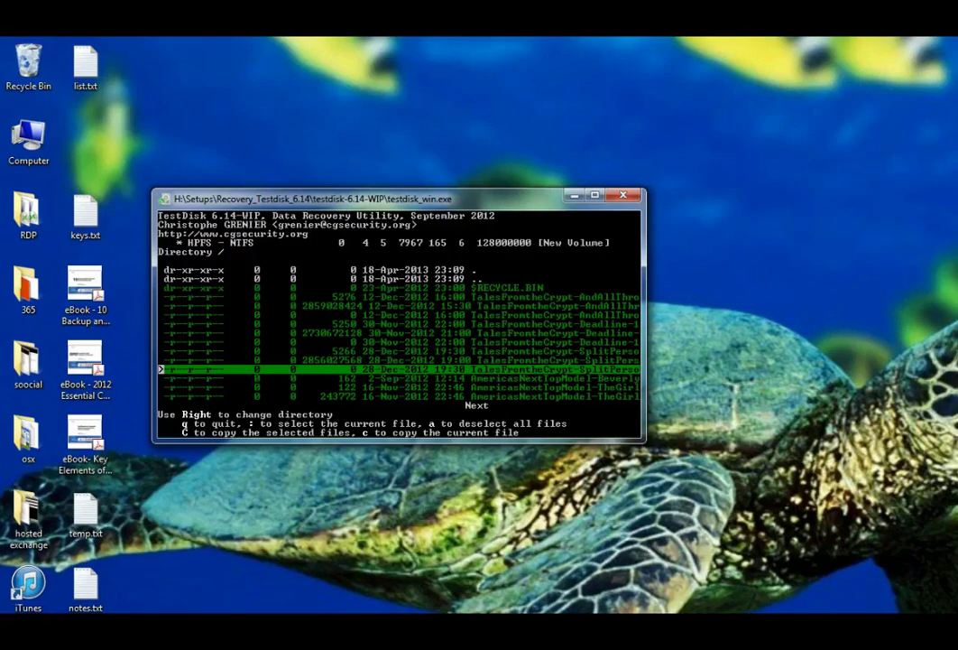
Step: Start copying the selected files and move the destination up from testdisk-6.14-WIP to the root directory \
{"action": "key", "text": "shift+c"}
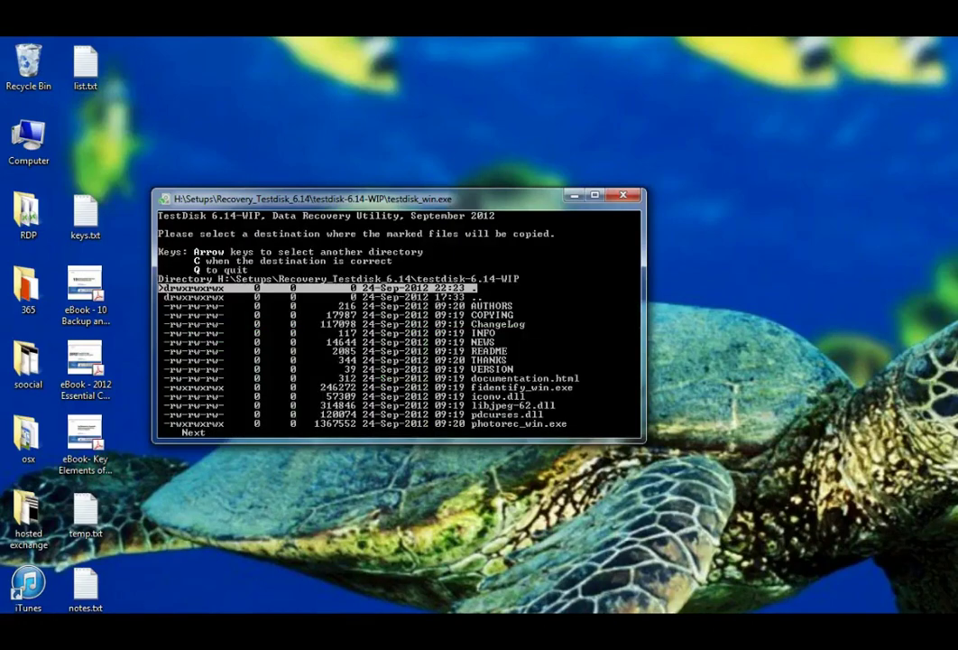
{"action": "key", "text": "Down"}
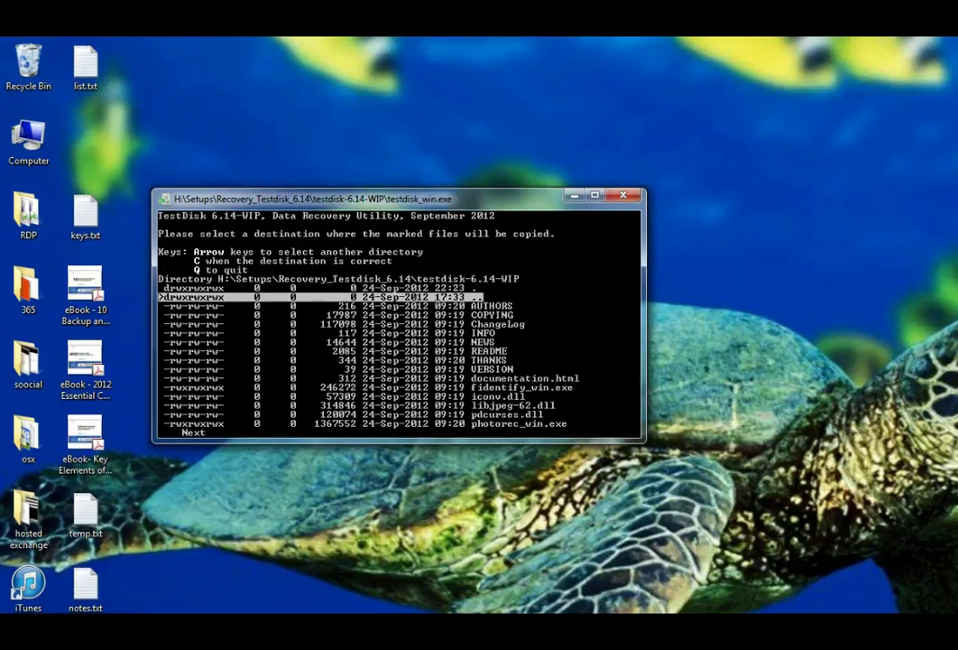
{"action": "key", "text": "Return"}
{"action": "key", "text": "Down"}
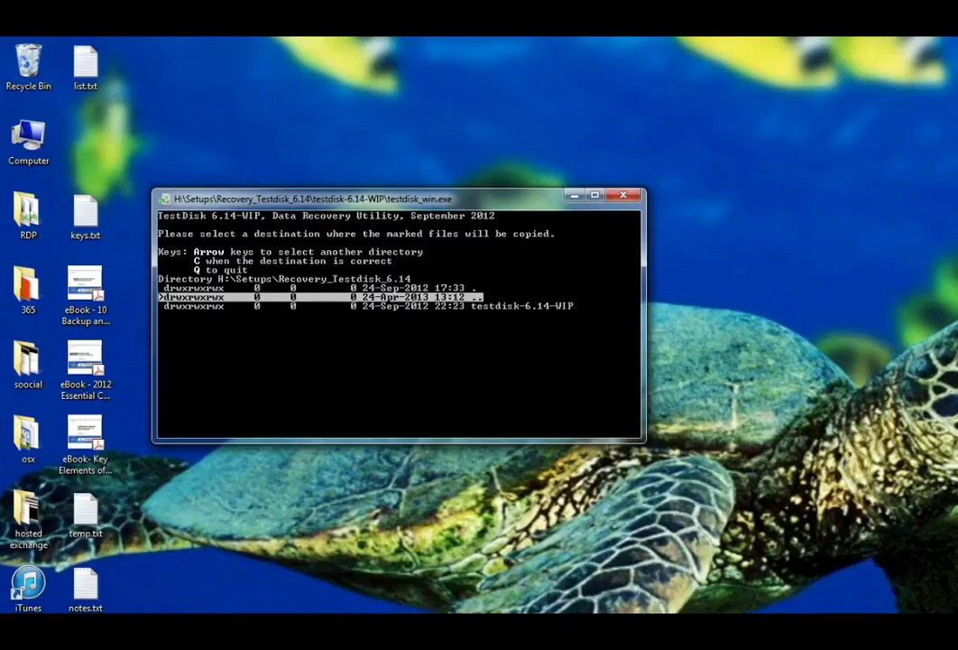
{"action": "key", "text": "Return"}
{"action": "key", "text": "Down"}
{"action": "key", "text": "Return"}
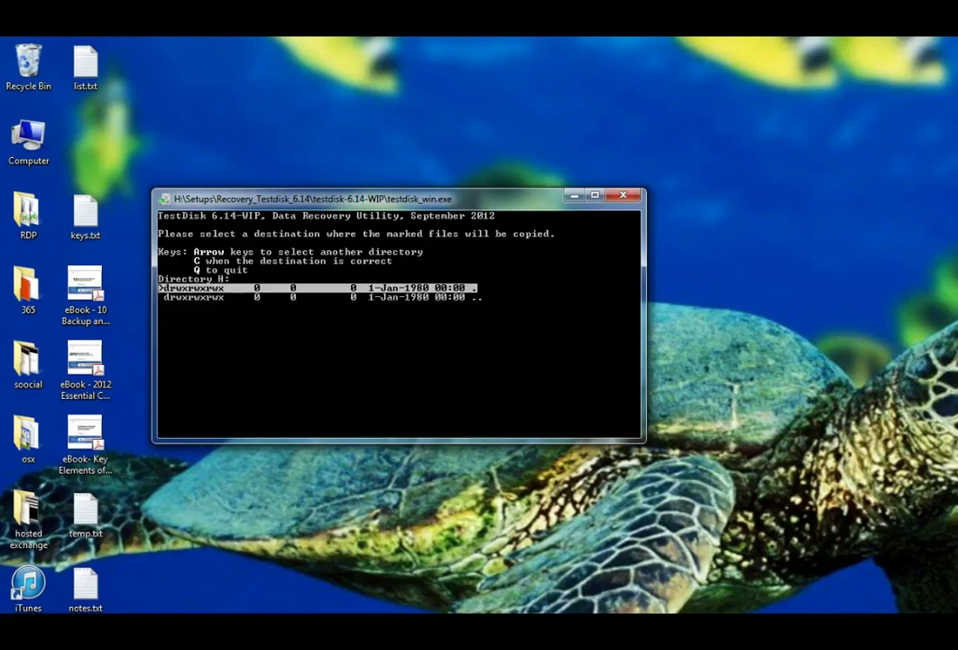
{"action": "key", "text": "Down"}
{"action": "key", "text": "Return"}
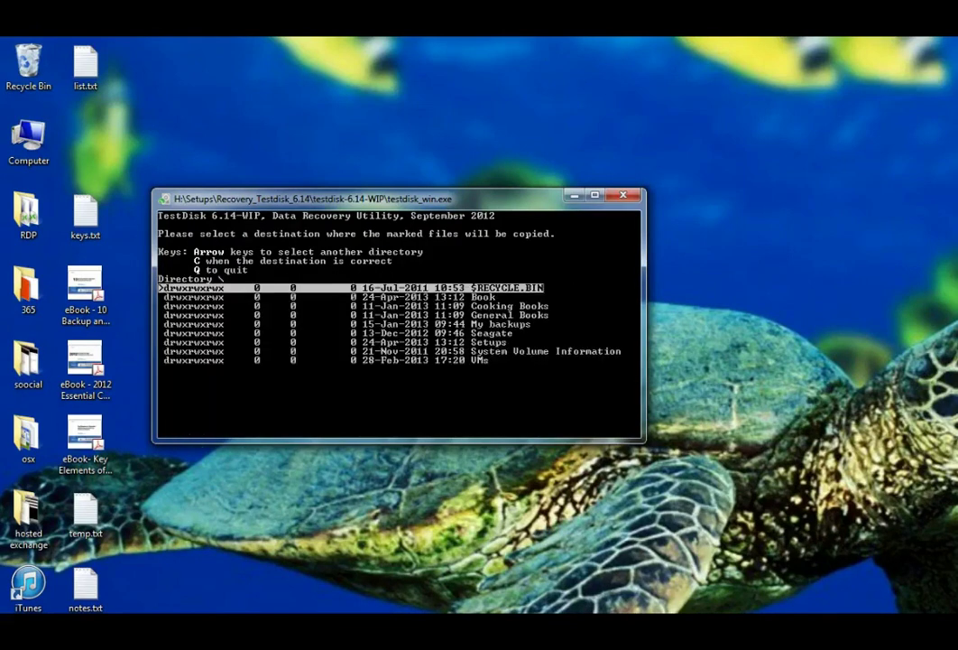
Step: Open the Setups directory from the root as the copy destination for the marked files
{"action": "key", "text": "Down"}
{"action": "key", "text": "Down"}
{"action": "key", "text": "Down"}
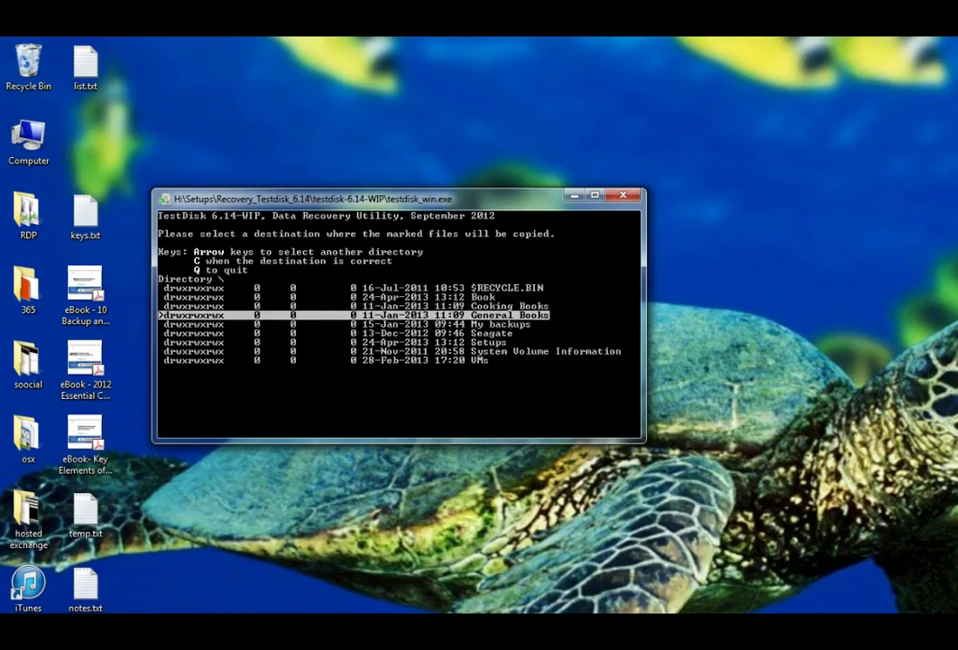
{"action": "key", "text": "Down"}
{"action": "key", "text": "Down"}
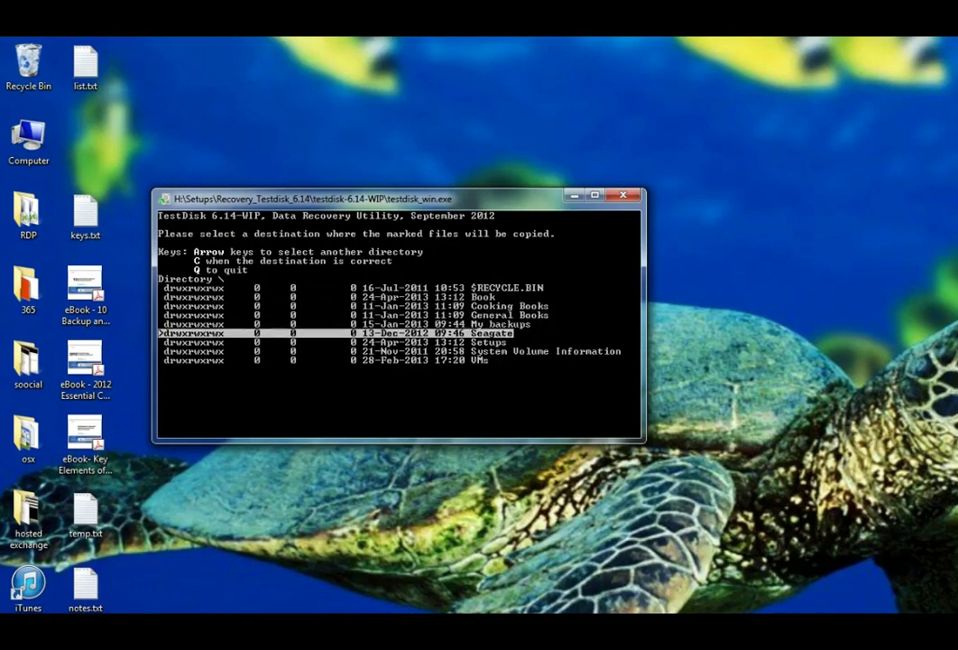
{"action": "key", "text": "Down"}
{"action": "key", "text": "Return"}
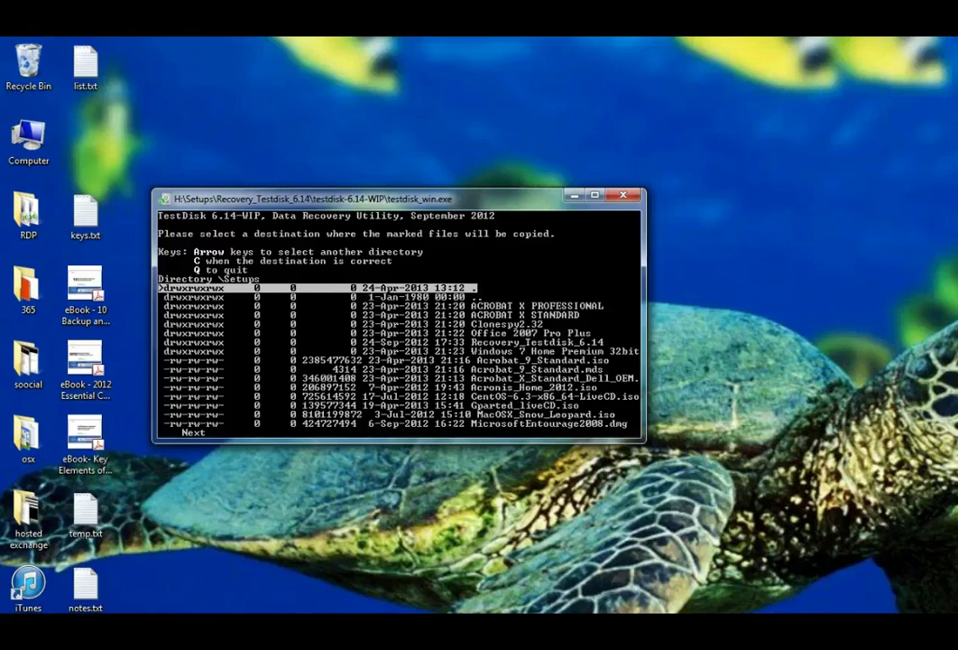
Step: Copy the marked files into the Setups directory, and close the TestDisk window while the copy is running
{"action": "key", "text": "c"}
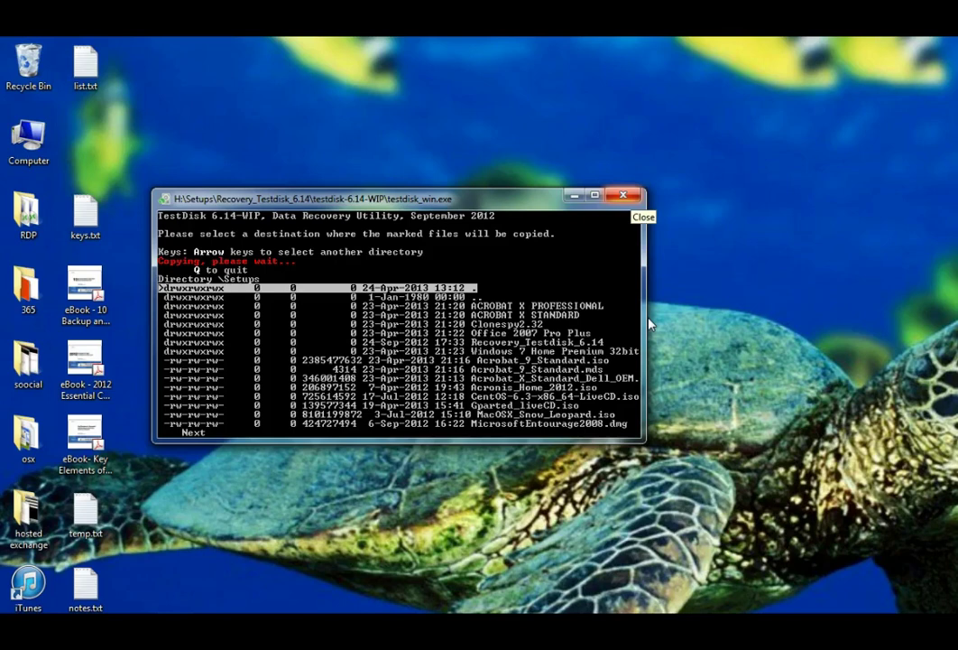
{"action": "left_click", "coordinate": [630, 197]}
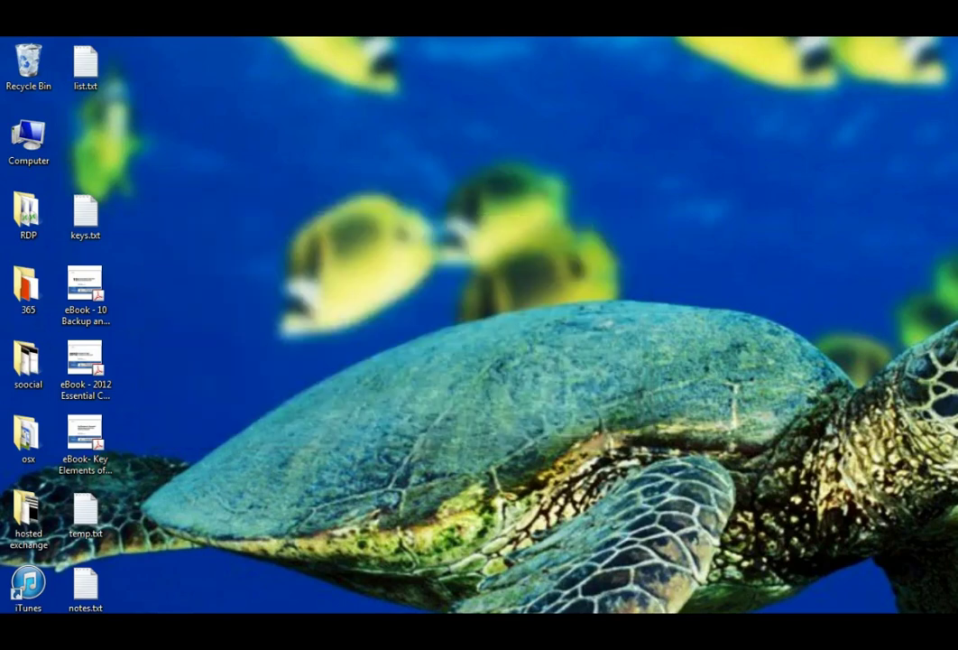
Step: Restart TestDisk by running testdisk_win.exe from Setups\Recovery_Testdisk_6.14\testdisk-6.14-WIP on the Backup (H:) drive
{"action": "double_click", "coordinate": [28, 137]}
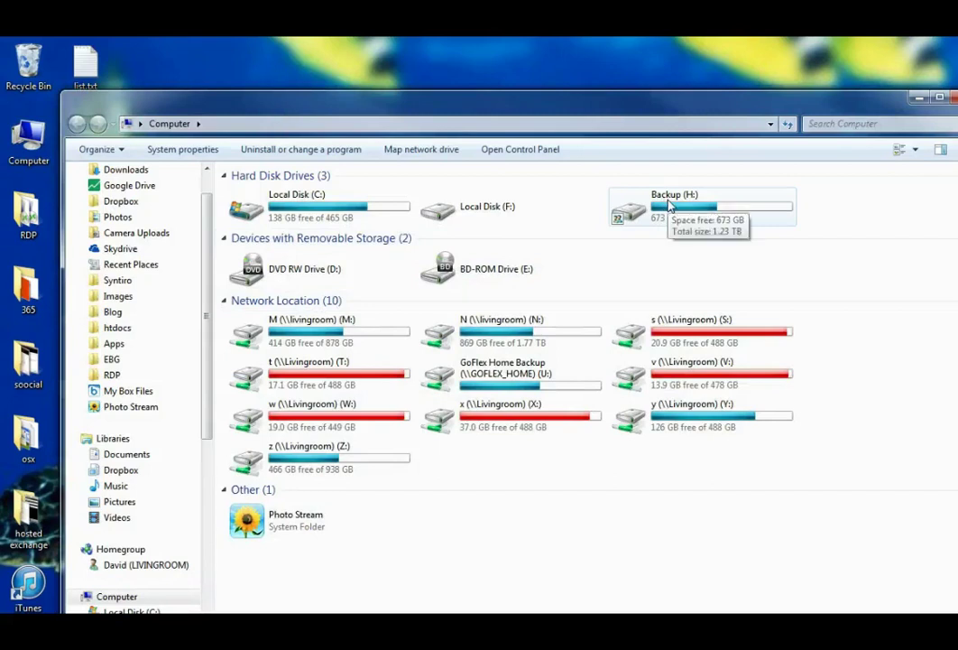
{"action": "double_click", "coordinate": [670, 206]}
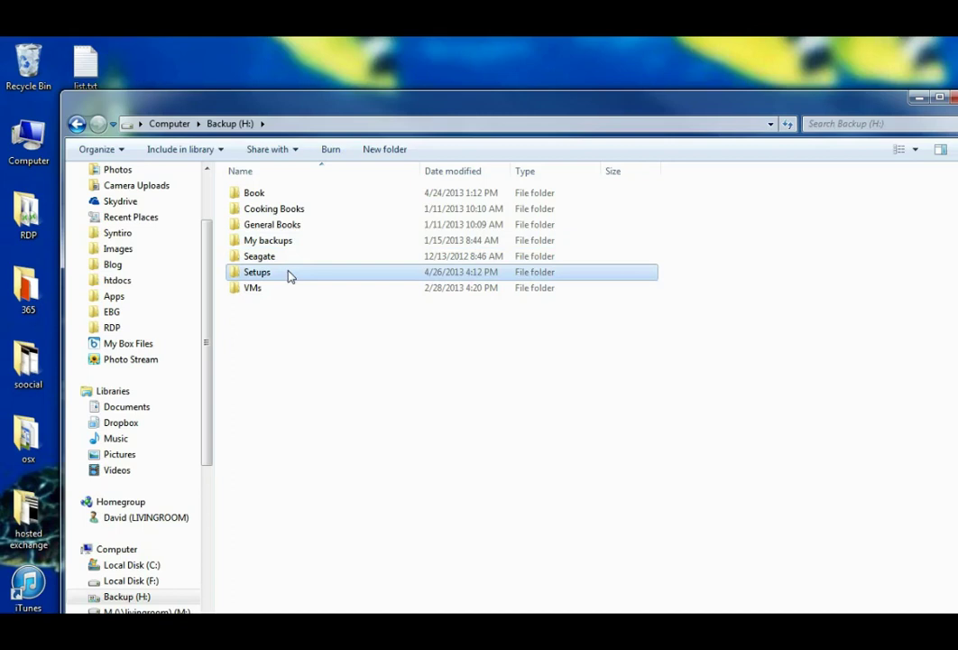
{"action": "left_click", "coordinate": [290, 275]}
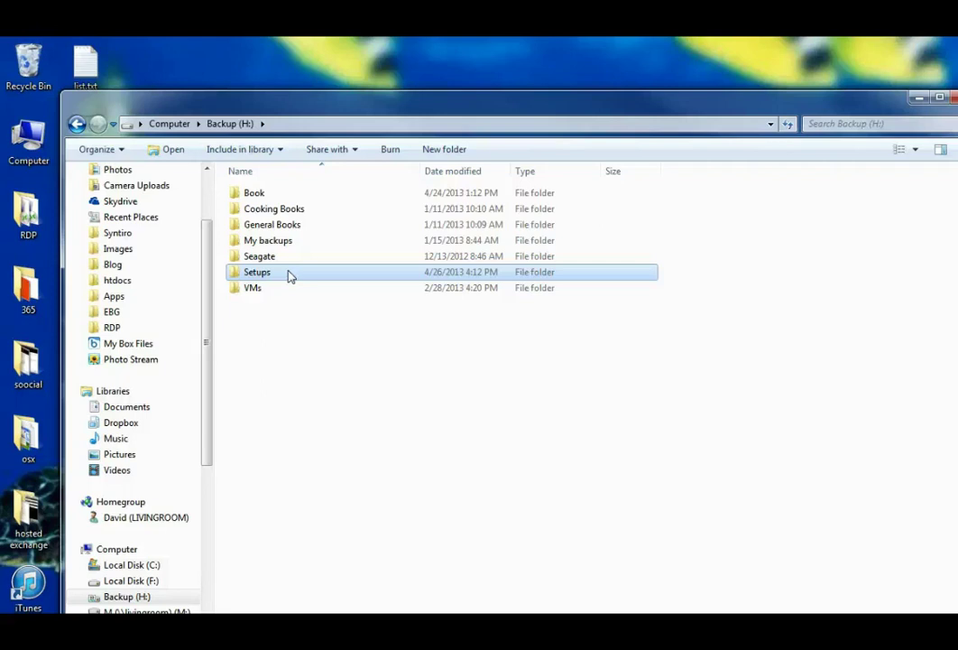
{"action": "double_click", "coordinate": [289, 276]}
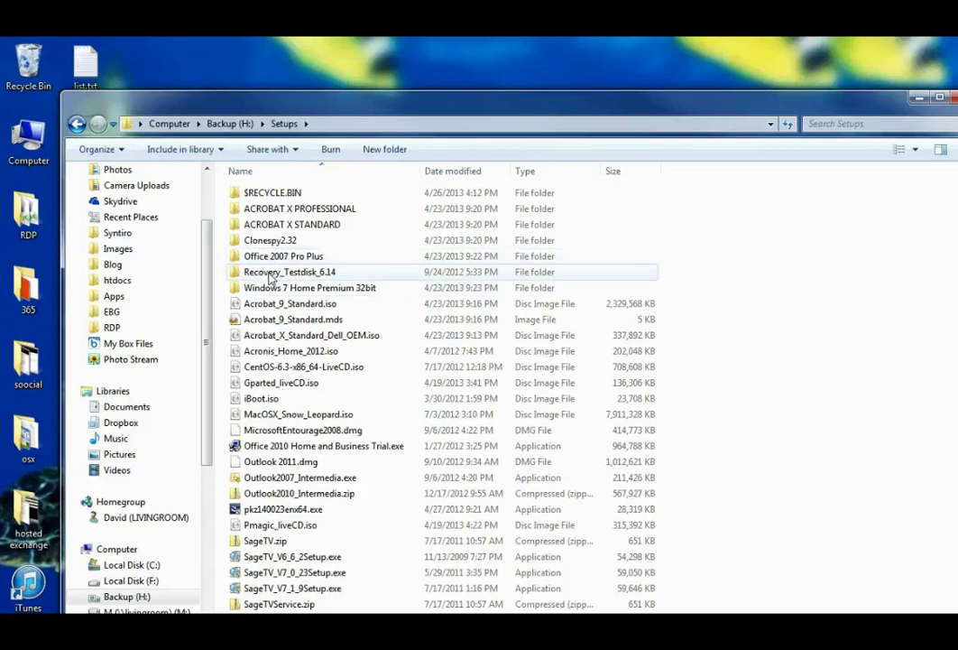
{"action": "double_click", "coordinate": [270, 275]}
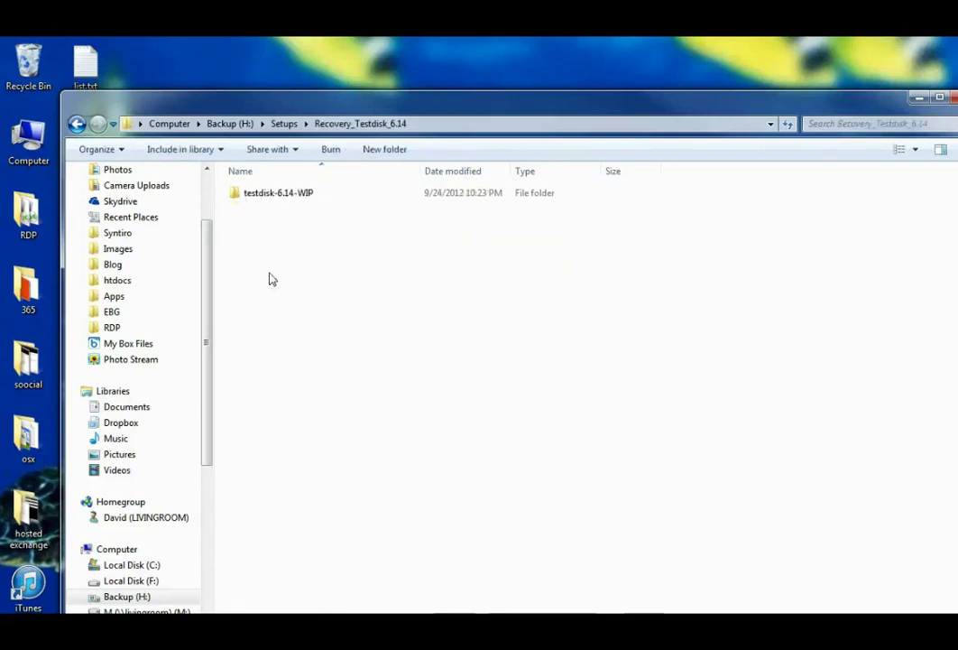
{"action": "double_click", "coordinate": [269, 195]}
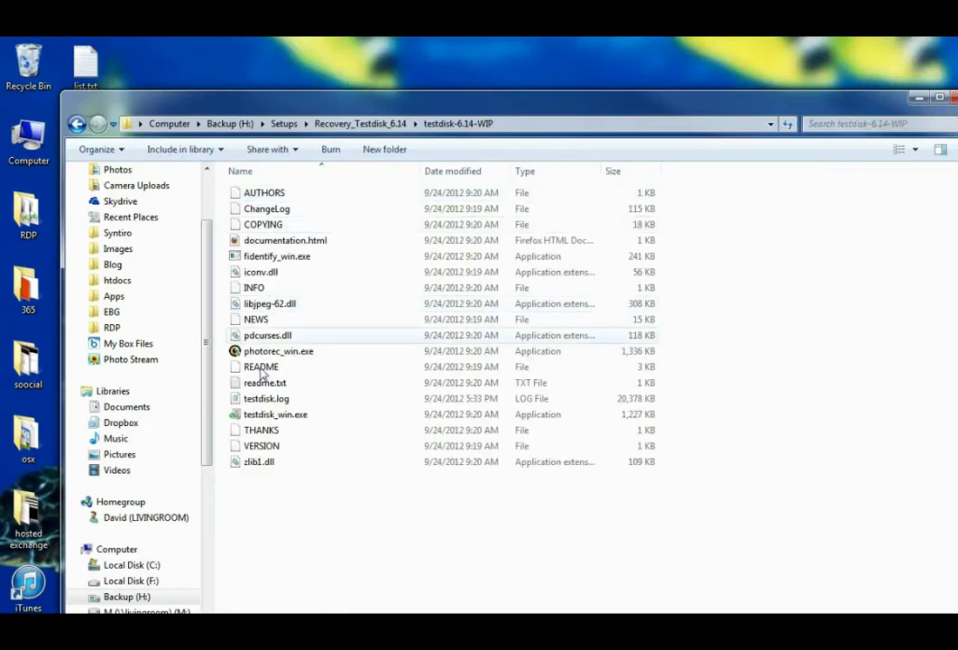
{"action": "left_click", "coordinate": [262, 416]}
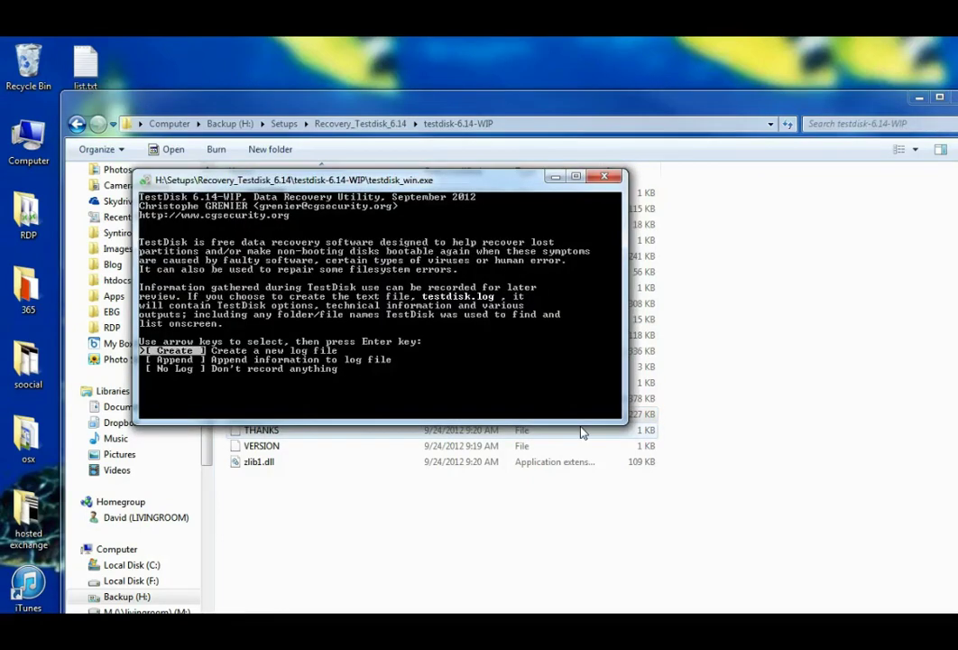
Step: Choose not to record a log and proceed with the 2000 GB disk PhysicalDrive2
{"action": "key", "text": "Down"}
{"action": "key", "text": "Down"}
{"action": "key", "text": "Return"}
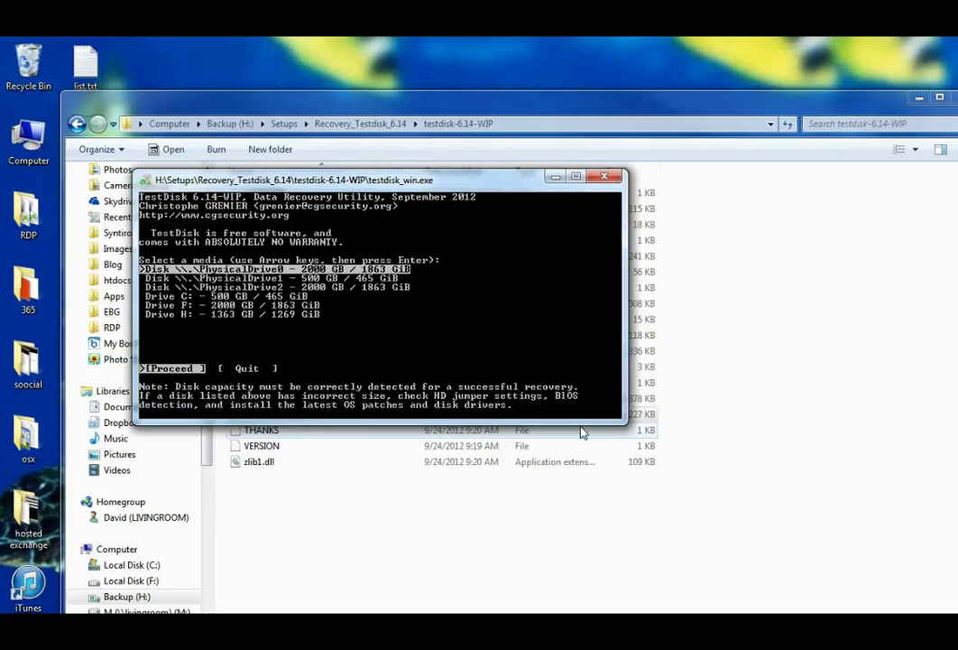
{"action": "key", "text": "Down"}
{"action": "key", "text": "Down"}
{"action": "key", "text": "Return"}
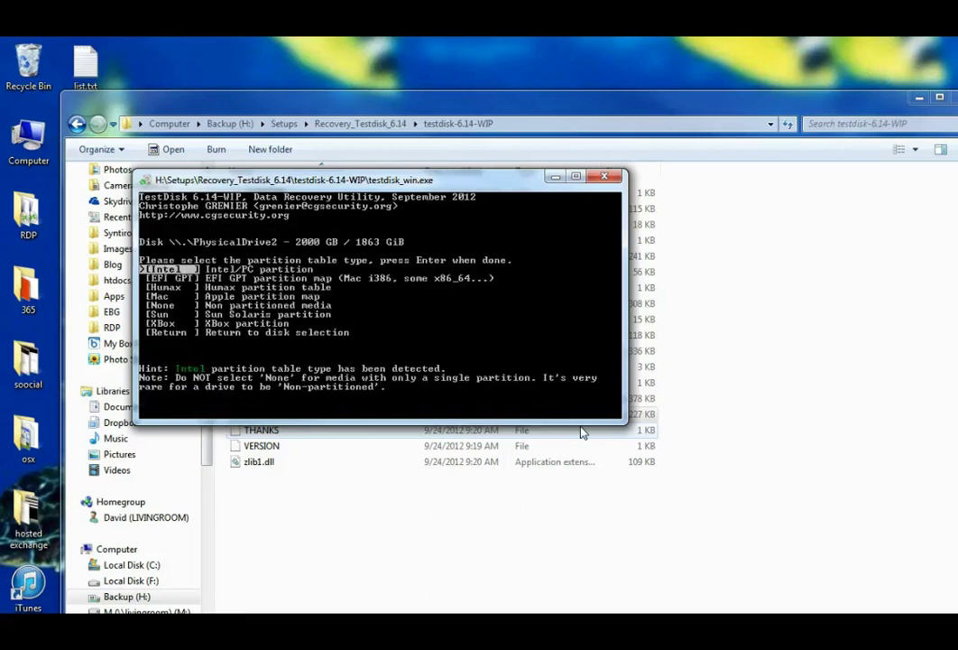
Step: Accept the Intel partition table type and analyse the disk with a quick search for lost partitions
{"action": "key", "text": "Return"}
{"action": "key", "text": "Return"}
{"action": "key", "text": "Return"}
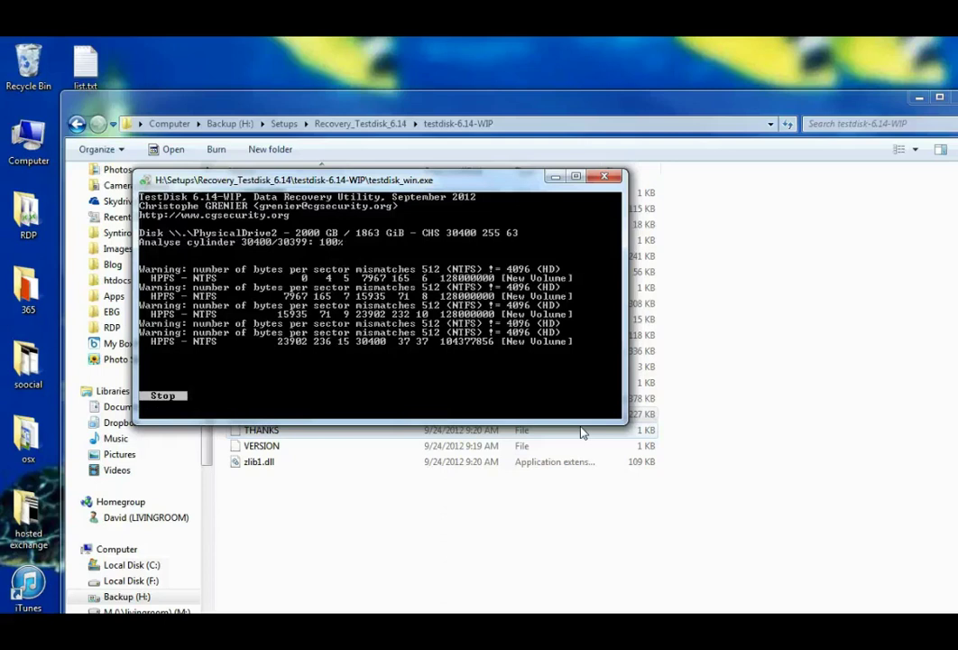
Step: List the files of the second, third and fourth NTFS partitions in turn to check their contents
{"action": "key", "text": "Down"}
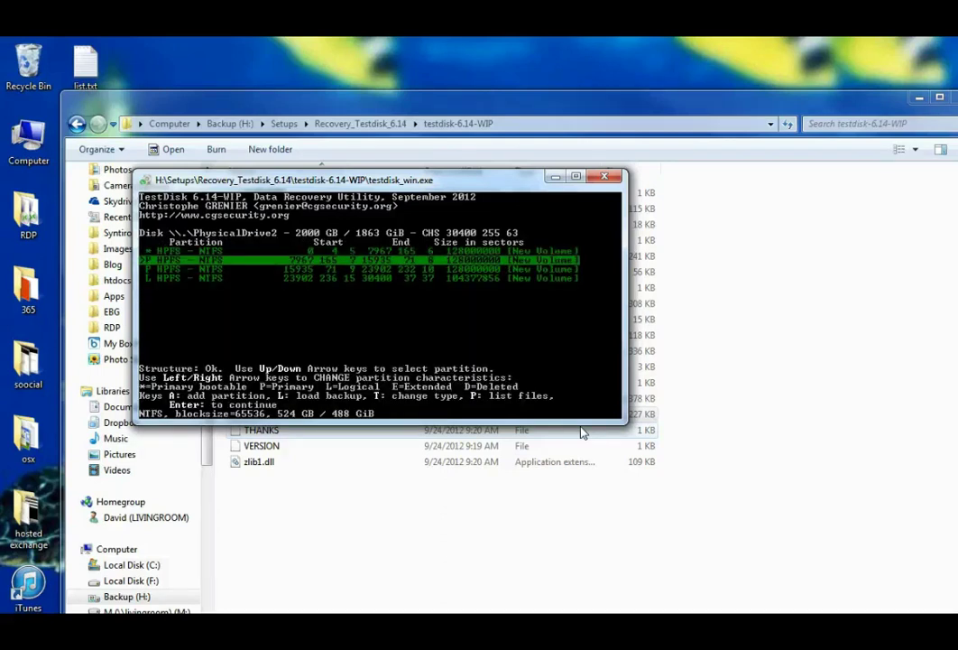
{"action": "key", "text": "p"}
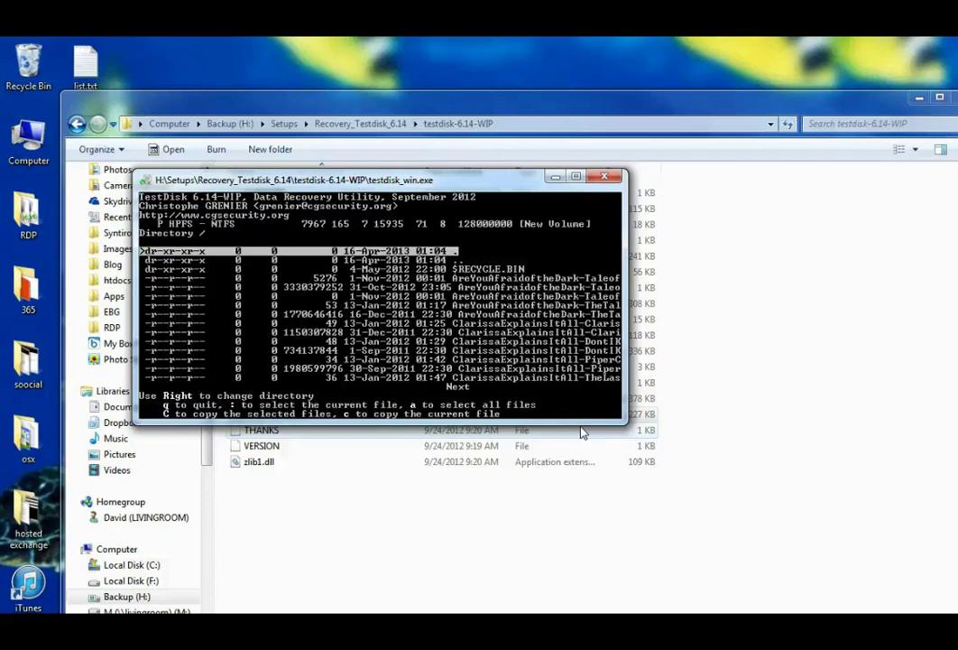
{"action": "key", "text": "q"}
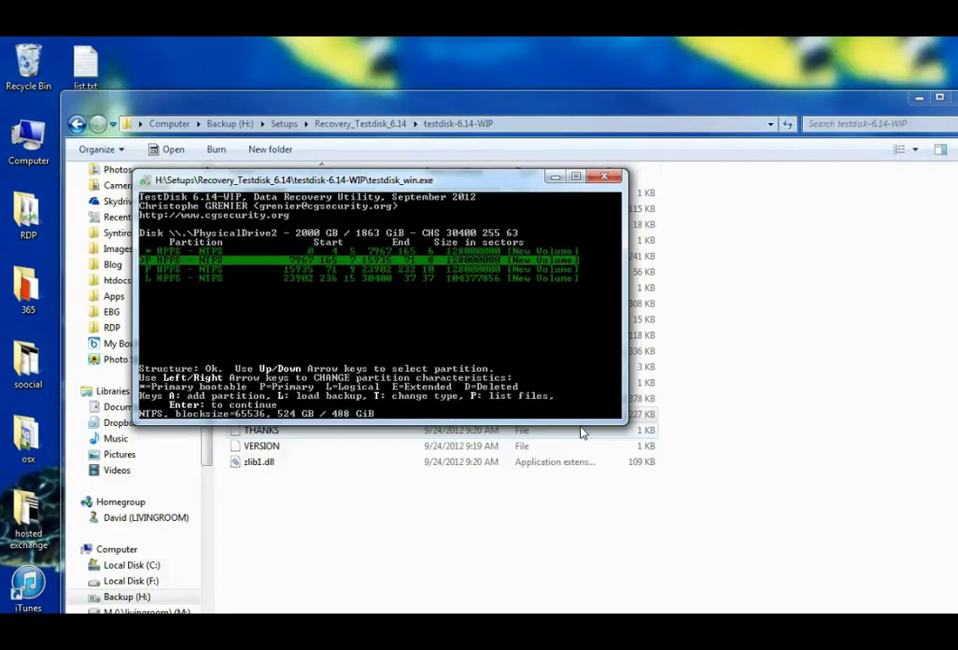
{"action": "key", "text": "Down"}
{"action": "key", "text": "p"}
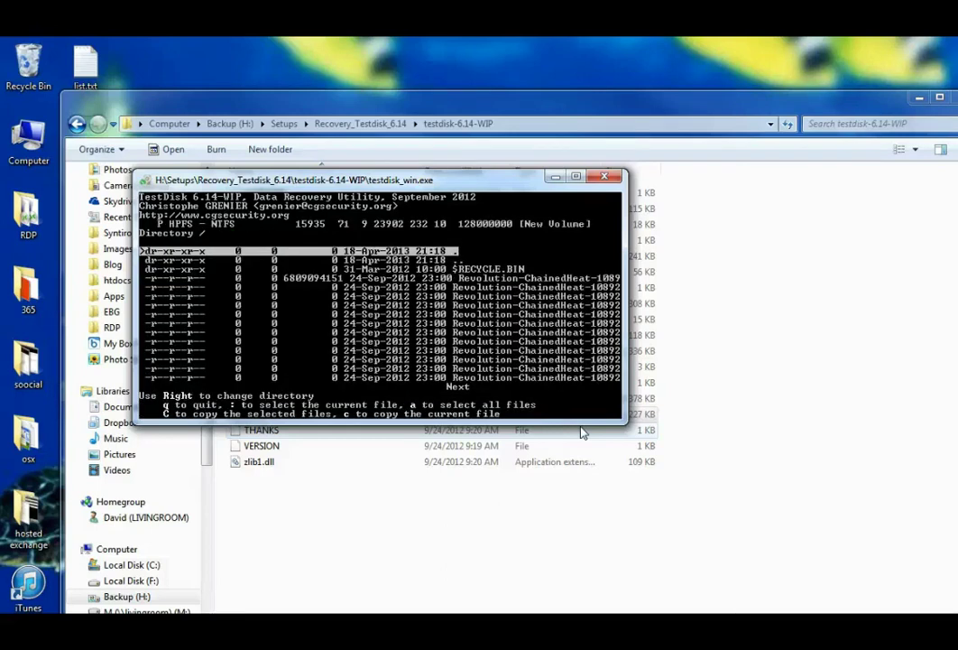
{"action": "key", "text": "q"}
{"action": "key", "text": "Down"}
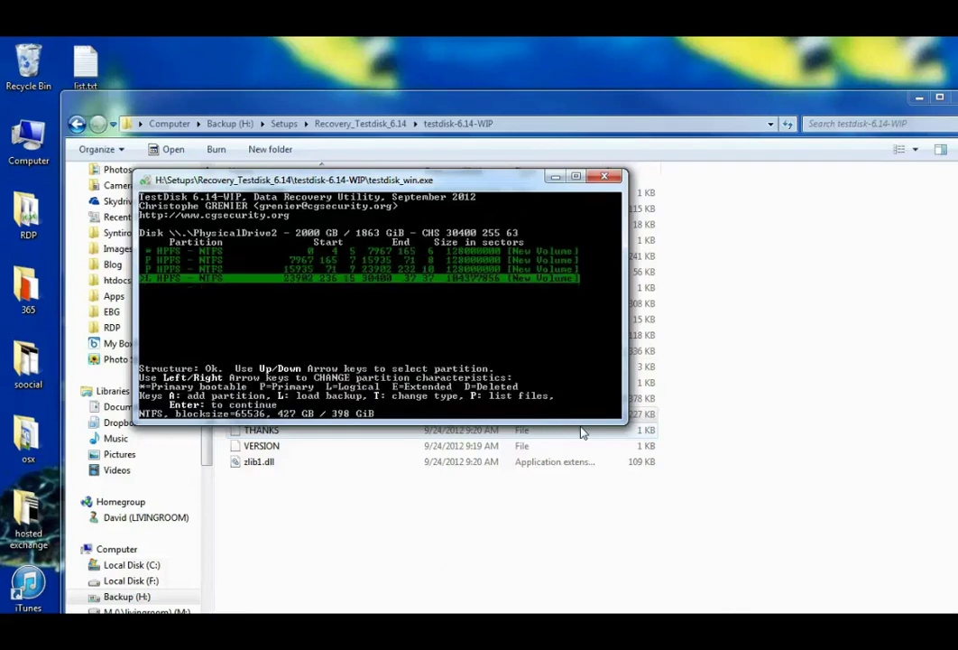
{"action": "key", "text": "p"}
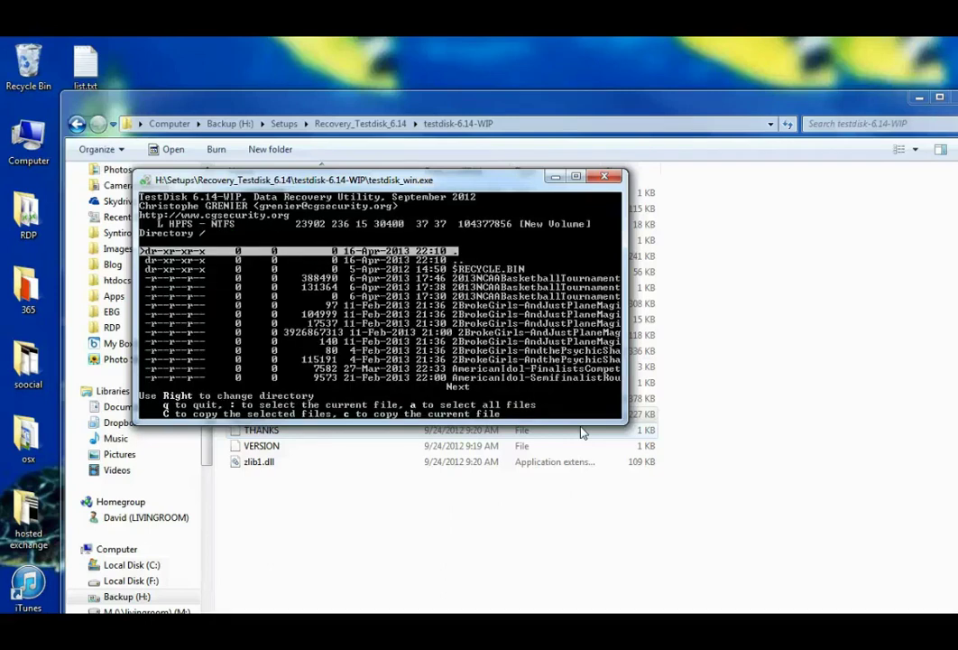
{"action": "key", "text": "q"}
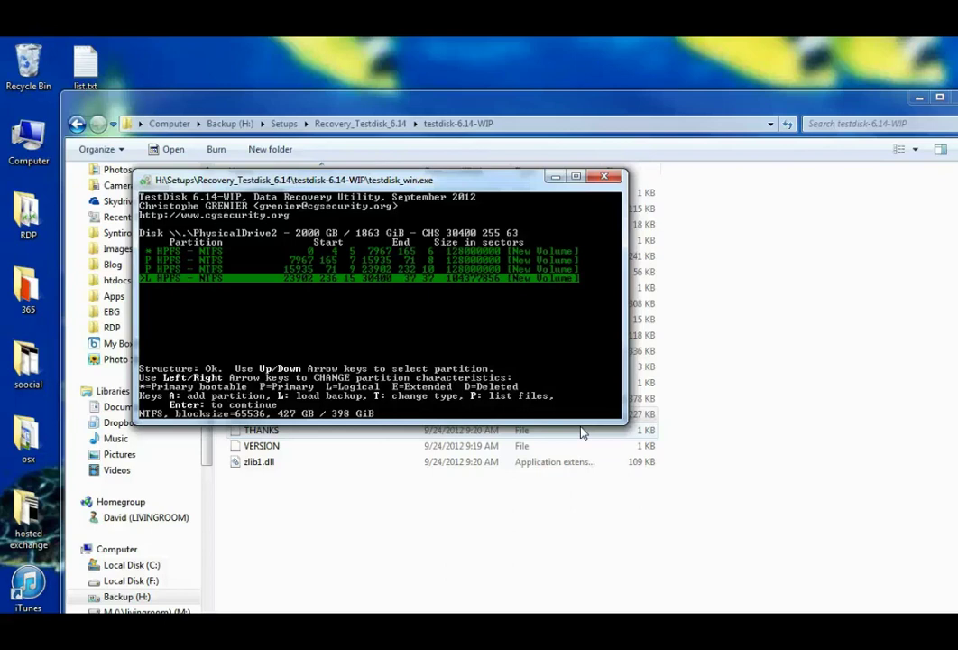
Step: Try to write the found partition structure to PhysicalDrive2, confirming the write of the partition table
{"action": "key", "text": "Return"}
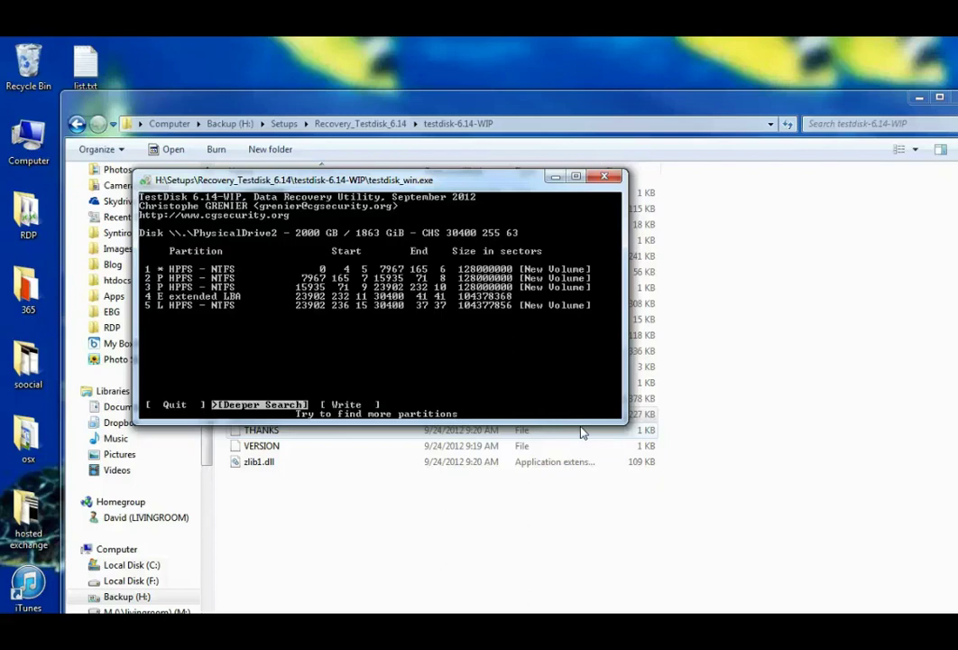
{"action": "key", "text": "Right"}
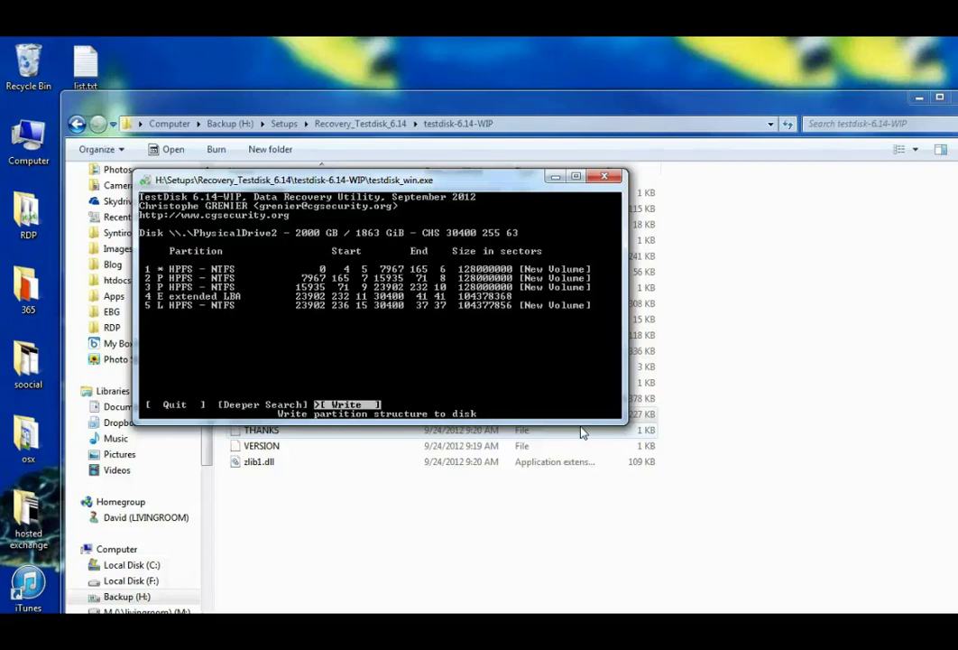
{"action": "key", "text": "Left"}
{"action": "key", "text": "Right"}
{"action": "key", "text": "Return"}
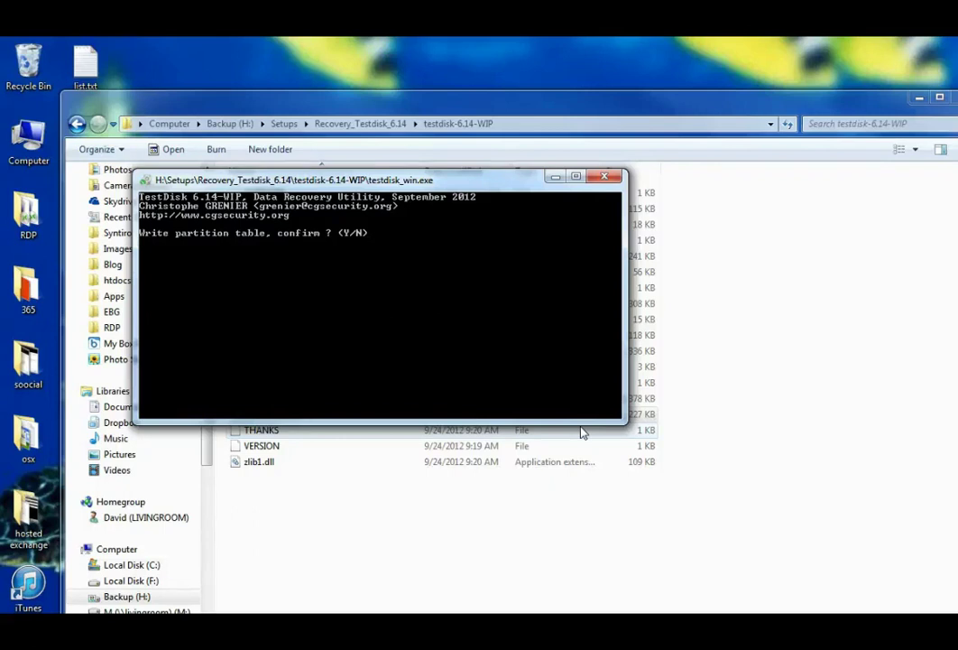
{"action": "key", "text": "y"}
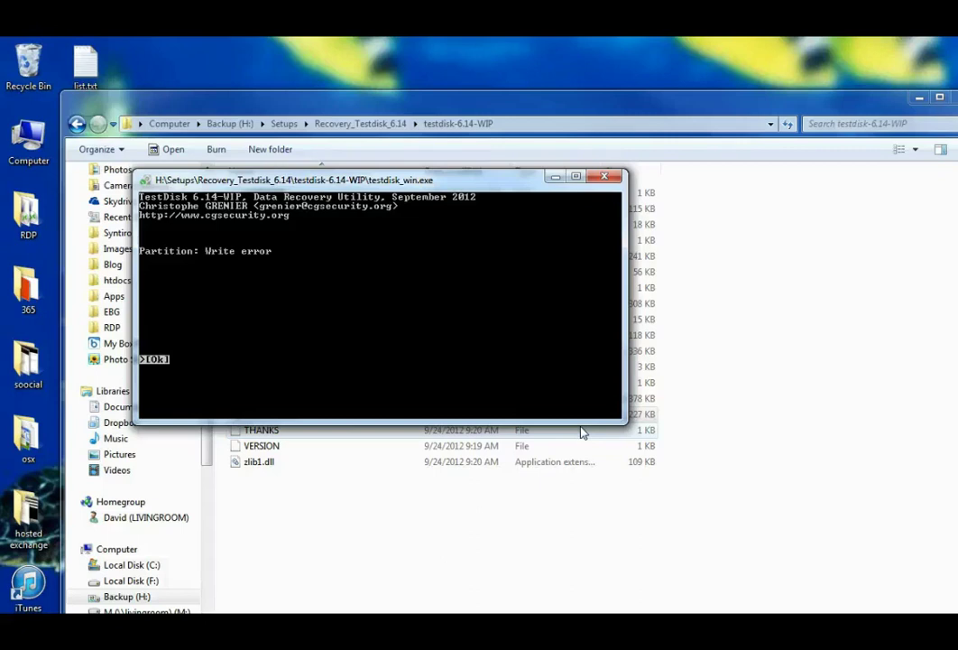
{"action": "key", "text": "Return"}
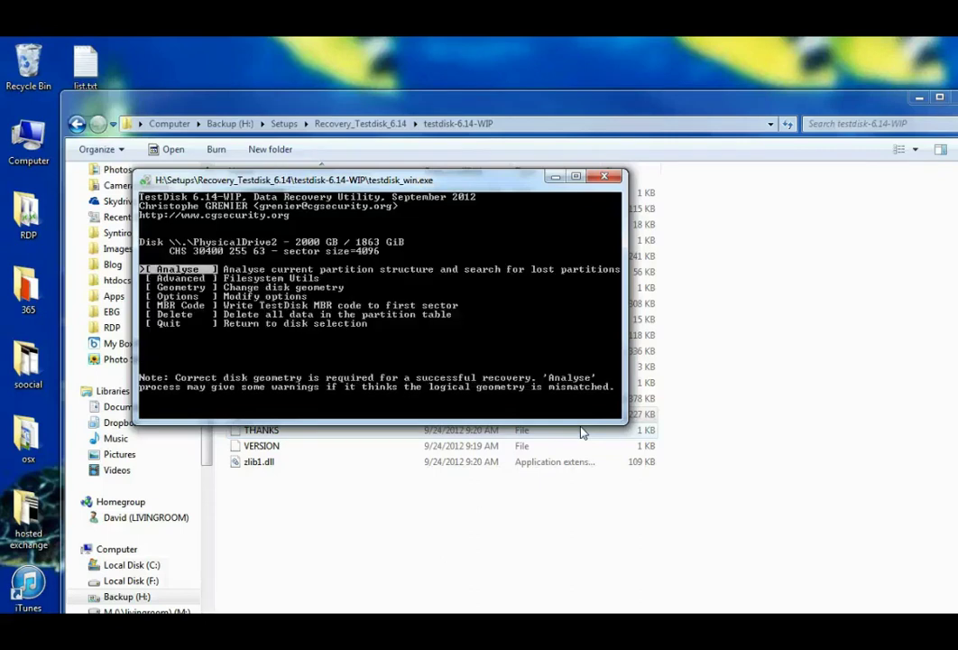
Step: Analyse the disk for lost partitions again and list the files of the second NTFS partition
{"action": "key", "text": "Return"}
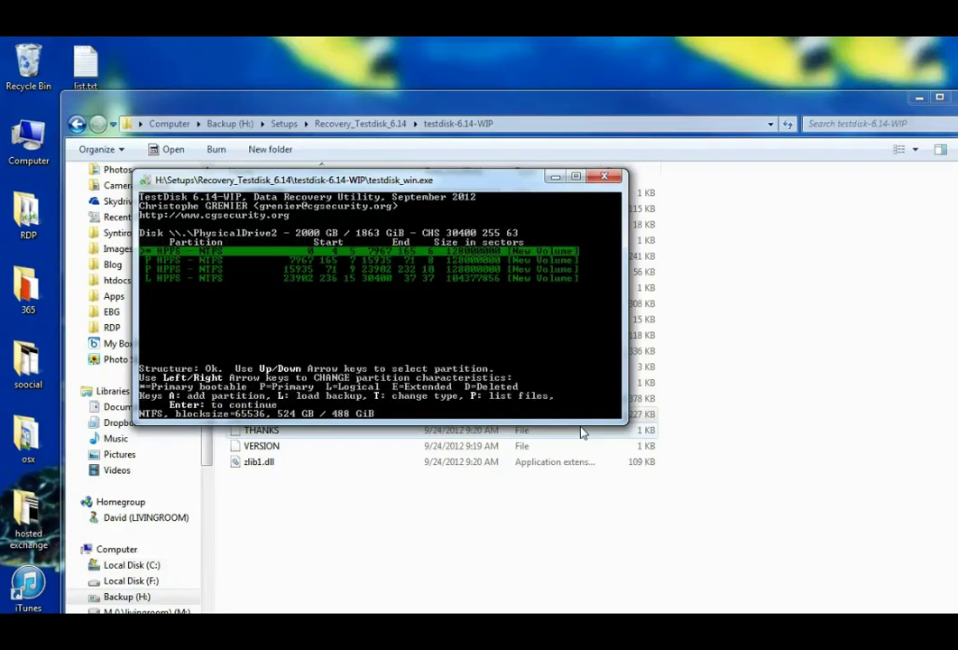
{"action": "key", "text": "Down"}
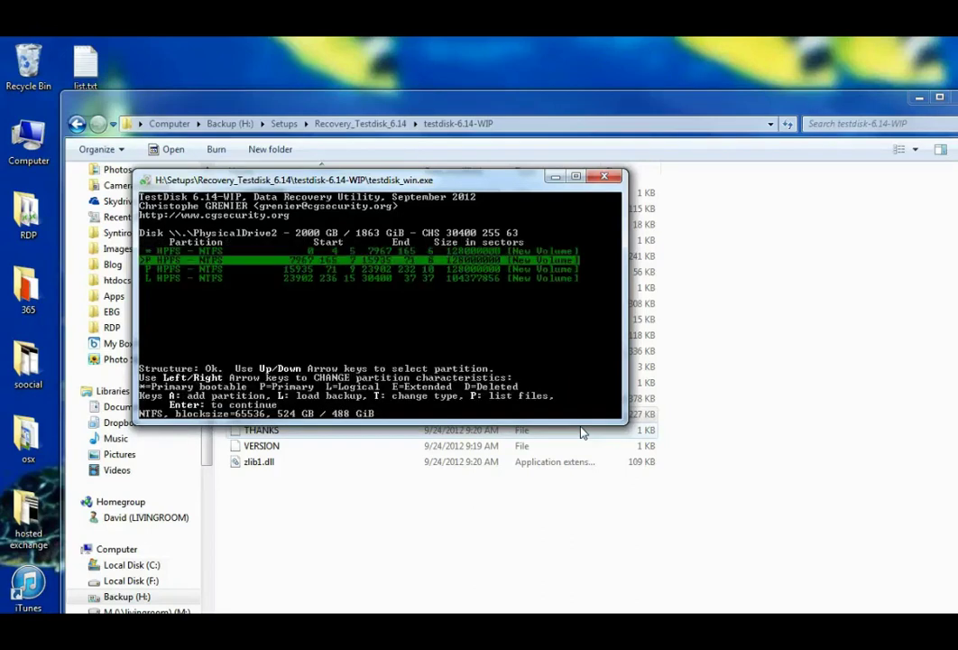
{"action": "key", "text": "p"}
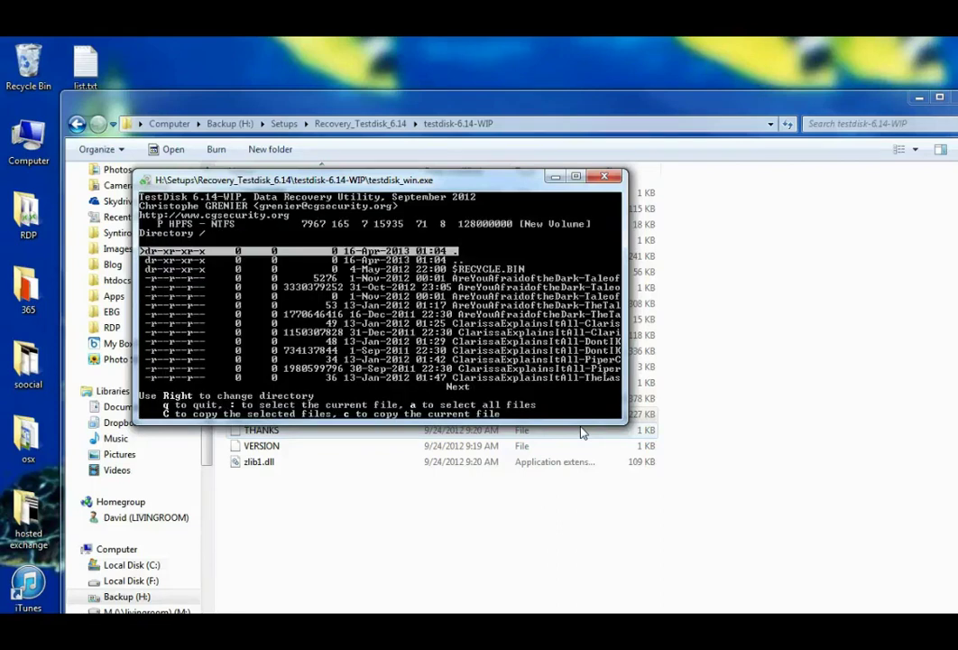
Step: Select all files in the second partition's root directory, including $RECYCLE.BIN
{"action": "key", "text": "Down"}
{"action": "key", "text": "Down"}
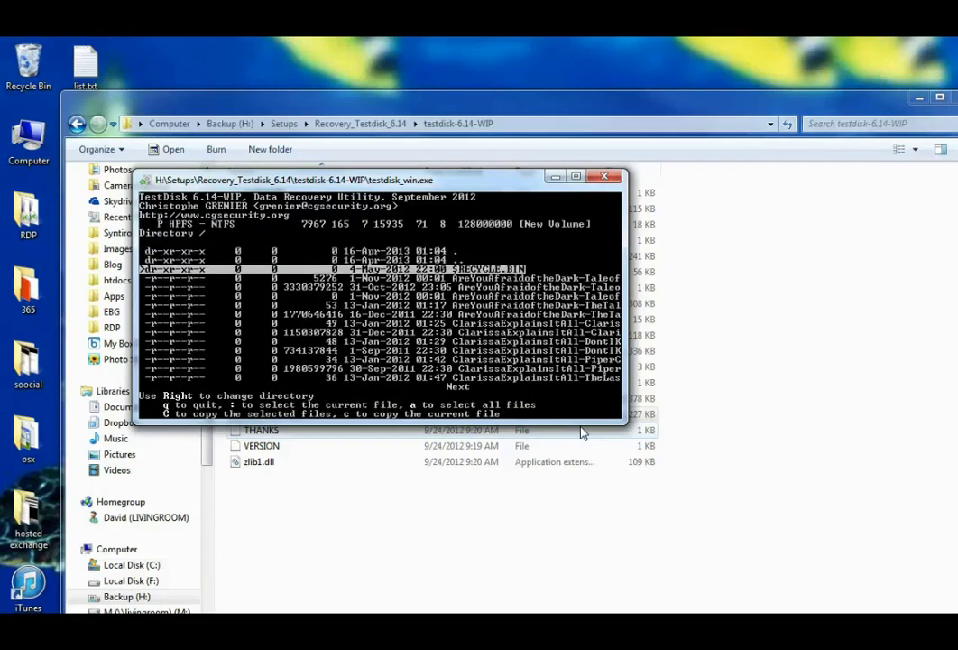
{"action": "key", "text": "a"}
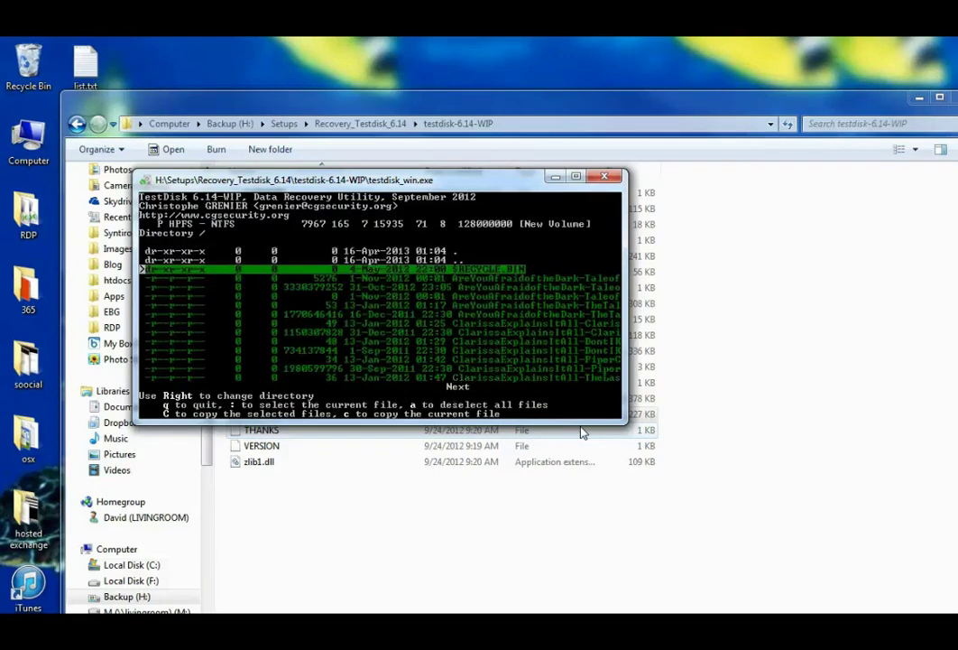